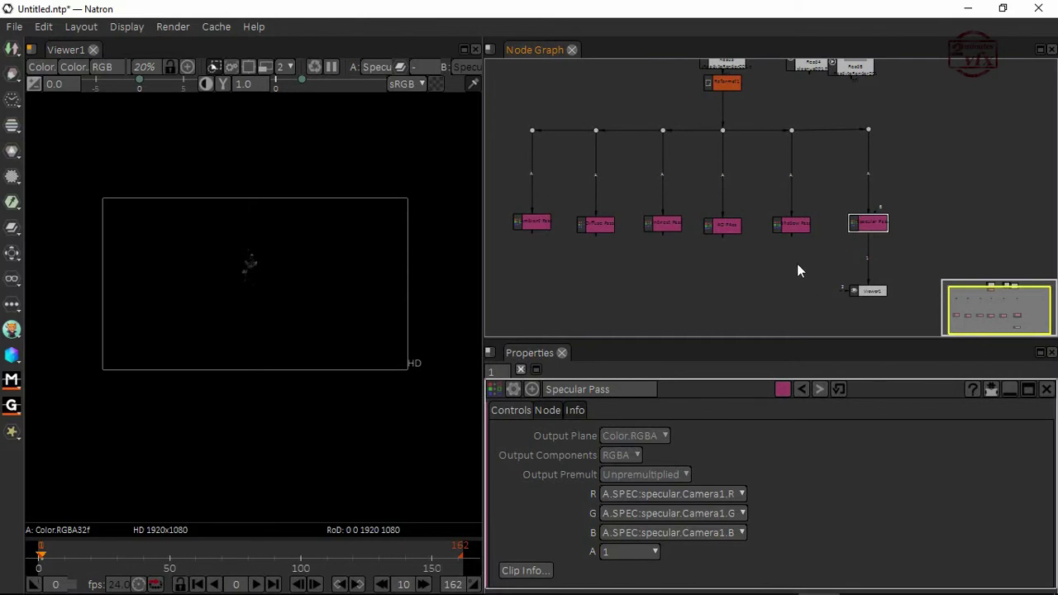
- Pan the node graph and select the Ambient, Indirect, AO and Shadow Pass nodes
middle_click_drag(798, 270, 812, 251)
left_click_drag(550, 208, 553, 212)
left_click(681, 206)
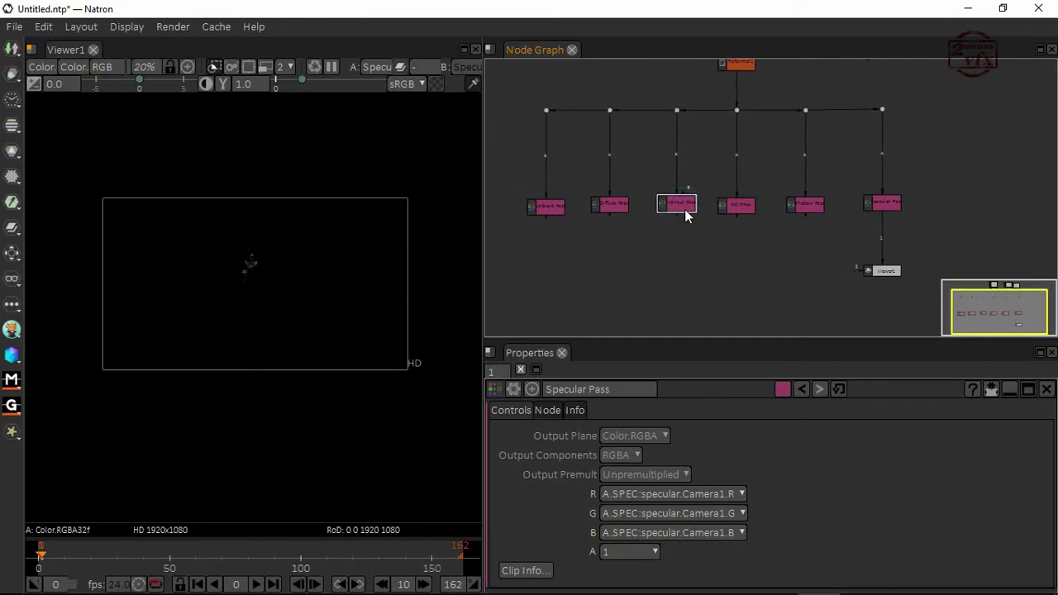
left_click(744, 211)
left_click(811, 210)
- Add Merge1 below the Ambient Pass and connect its A input to the Ambient Pass
key("m")
left_click_drag(637, 269, 567, 274)
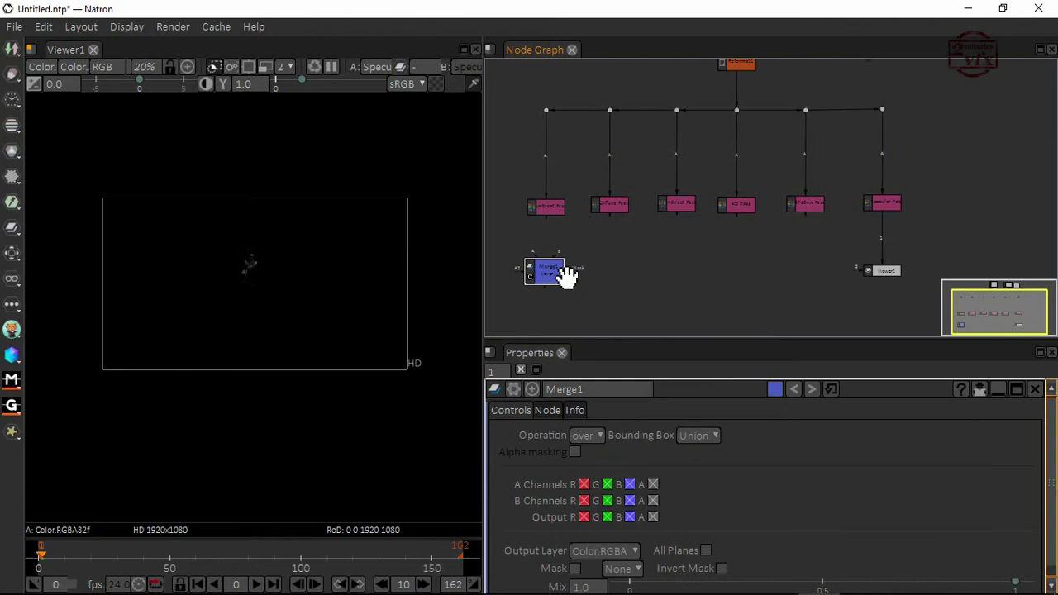
scroll(570, 273, "up", 2)
middle_click_drag(588, 262, 626, 252)
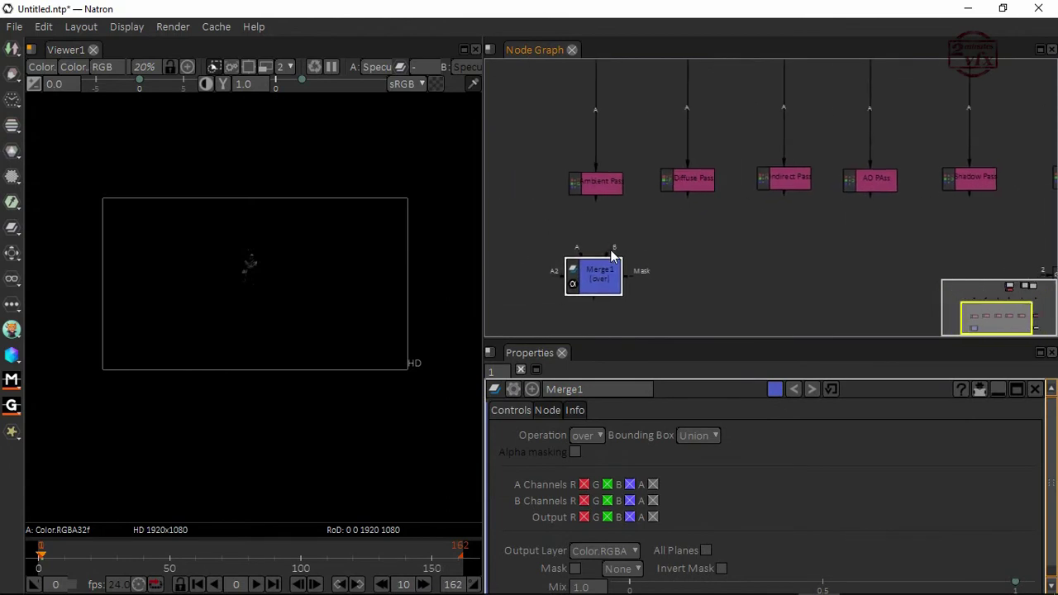
left_click_drag(584, 252, 597, 183)
left_click_drag(607, 266, 609, 258)
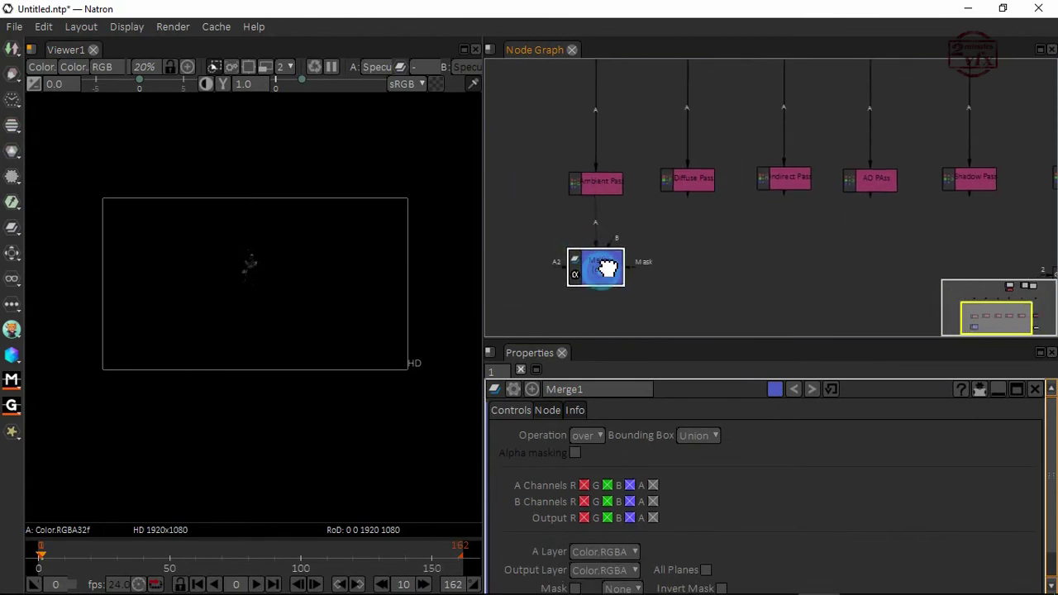
middle_click_drag(509, 257, 552, 253)
left_click(552, 252)
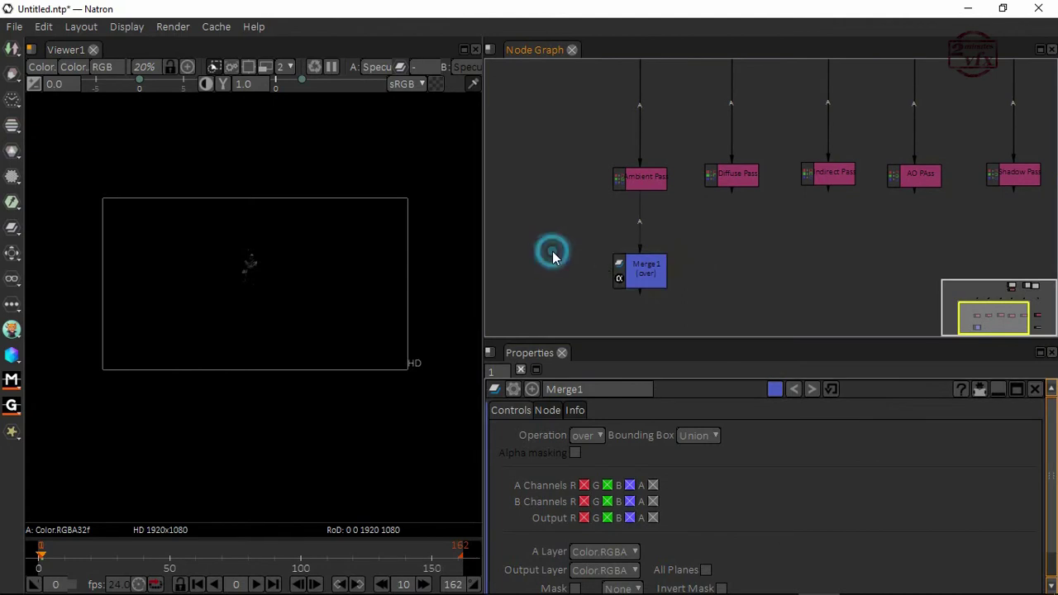
- Add a Constant node and connect it to Merge1's B input
key("Tab")
type("con")
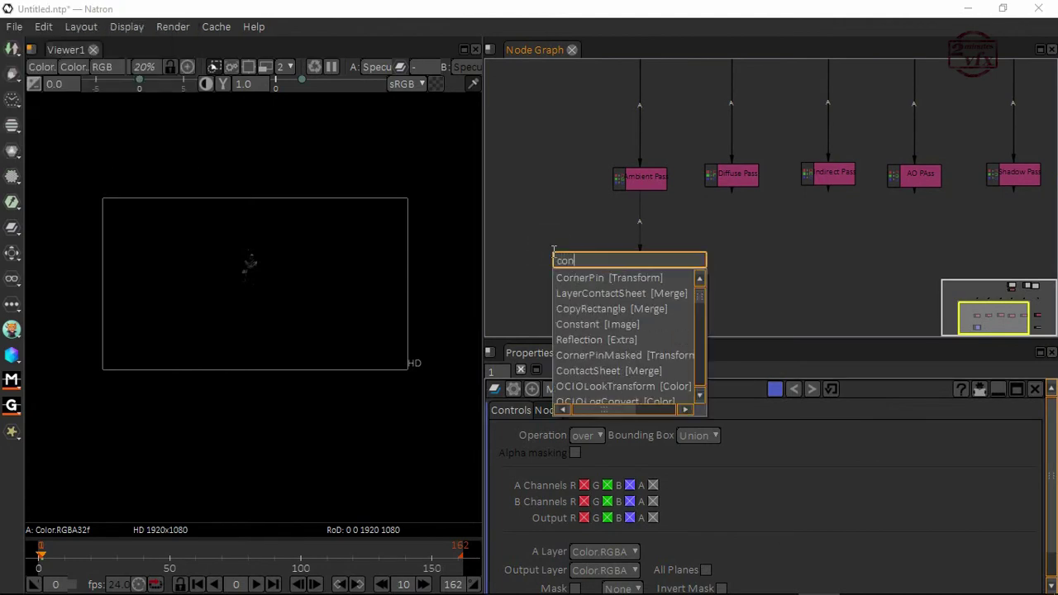
left_click(575, 324)
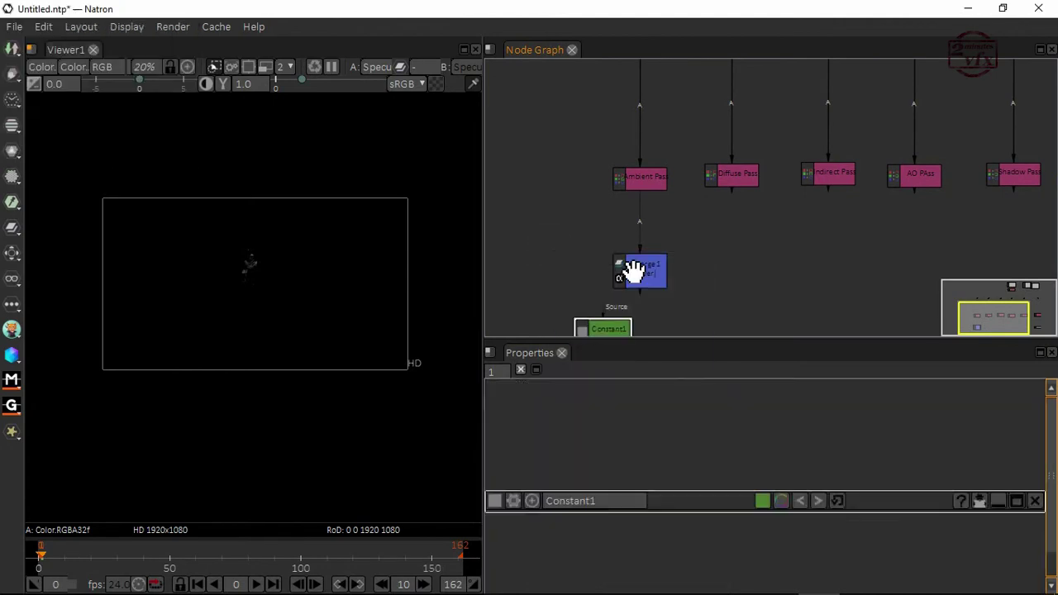
left_click_drag(599, 326, 550, 253)
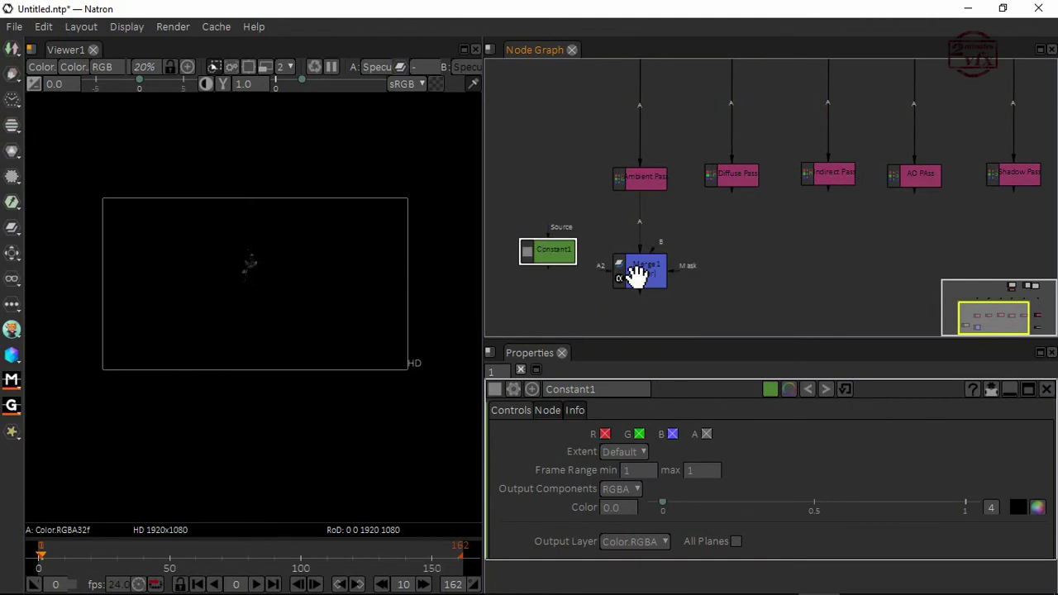
left_click_drag(659, 243, 546, 276)
- Show Merge1's output in Viewer1, with Viewer1 and the Specular Pass in view
left_click(644, 276)
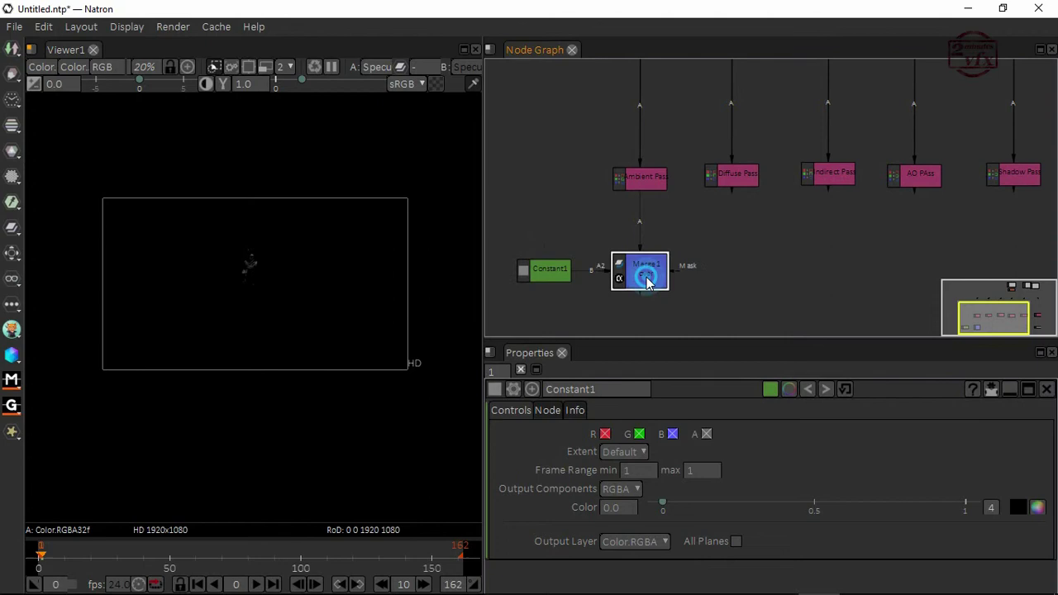
key("1")
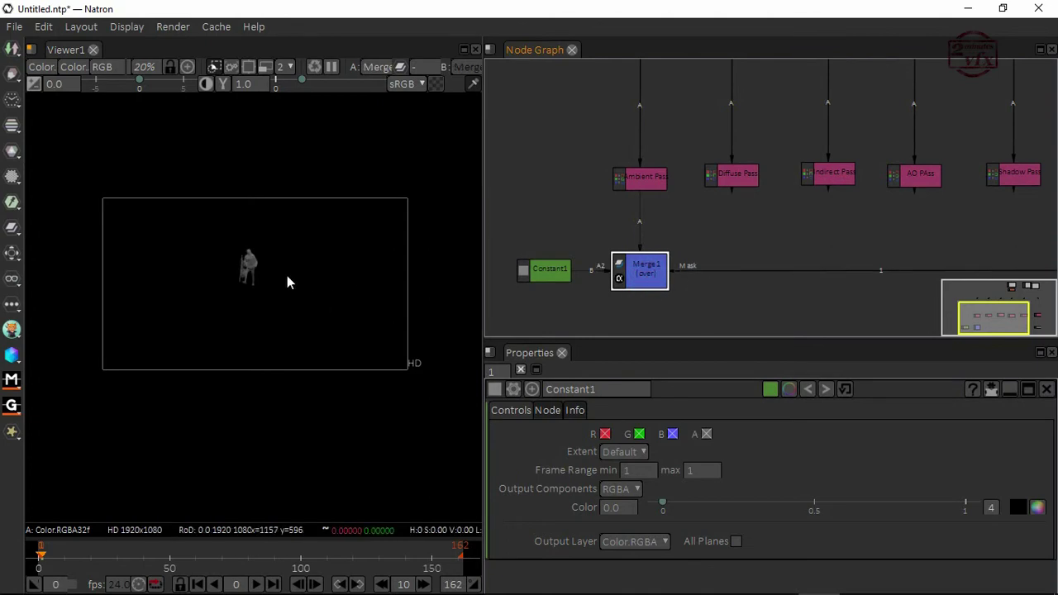
scroll(743, 223, "down", 1)
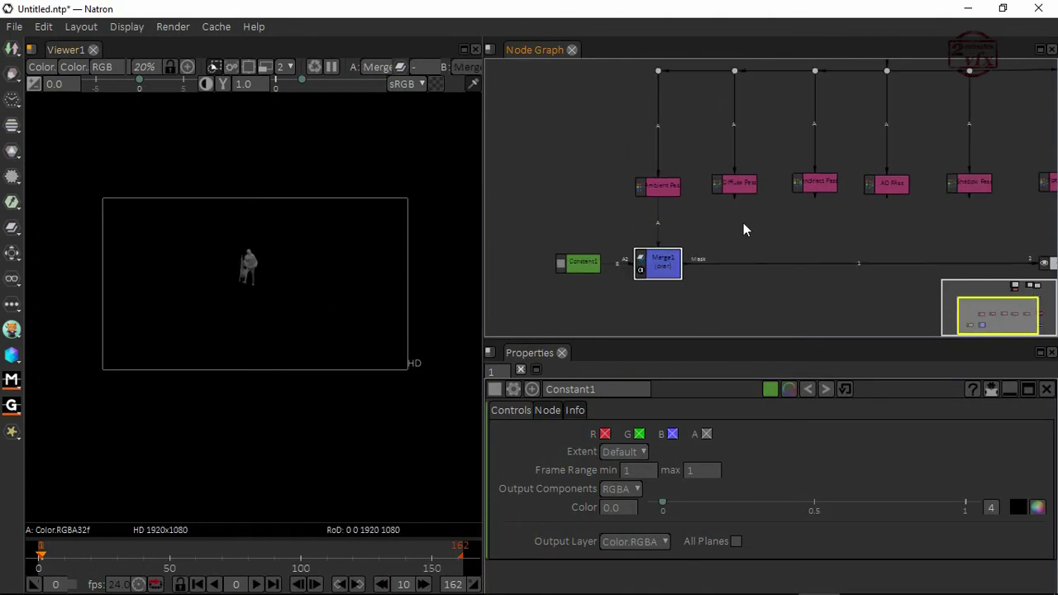
middle_click_drag(742, 222, 846, 259)
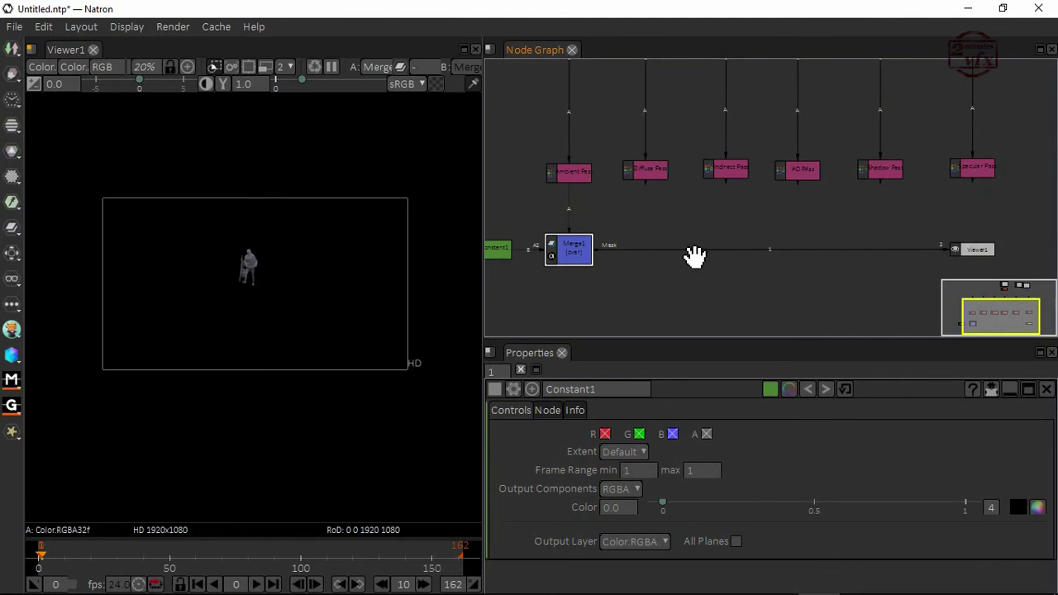
left_click(666, 226)
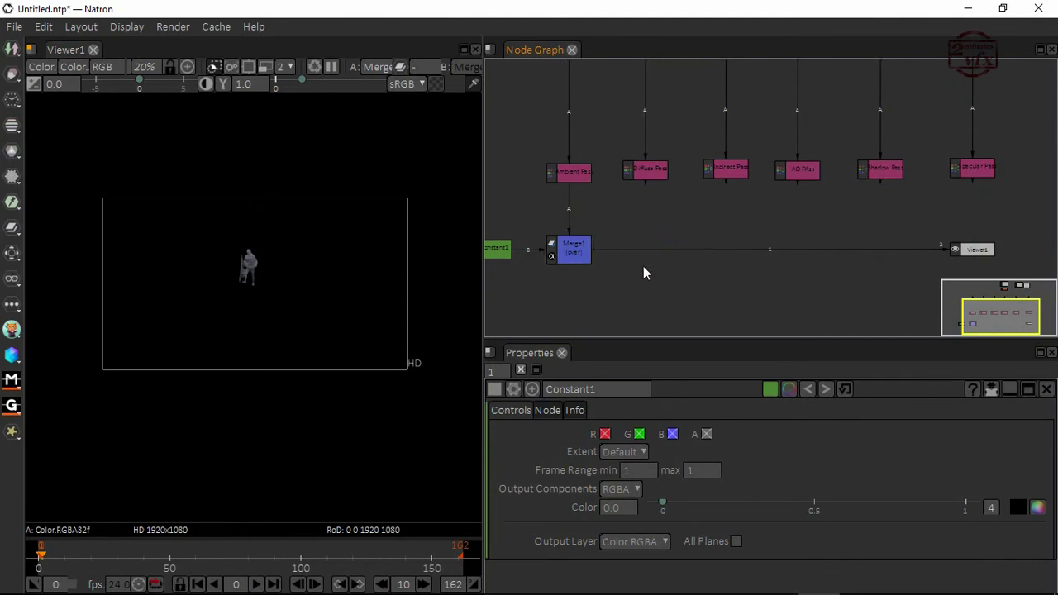
- Insert Merge2 between Merge1 and Viewer1, with the Diffuse Pass as its A input
key("m")
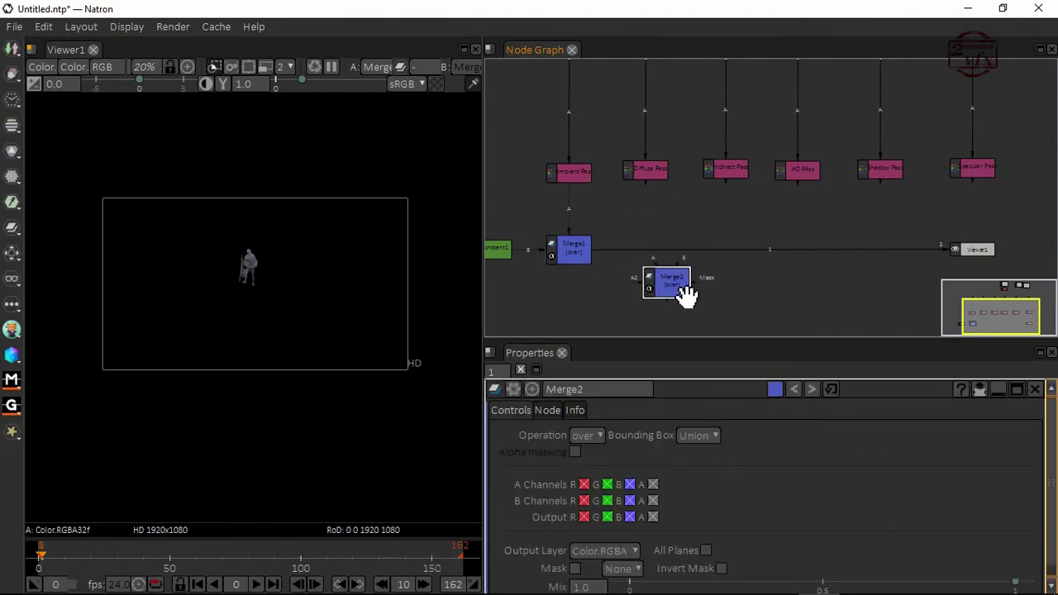
left_click_drag(680, 290, 648, 177)
left_click_drag(671, 216, 559, 255)
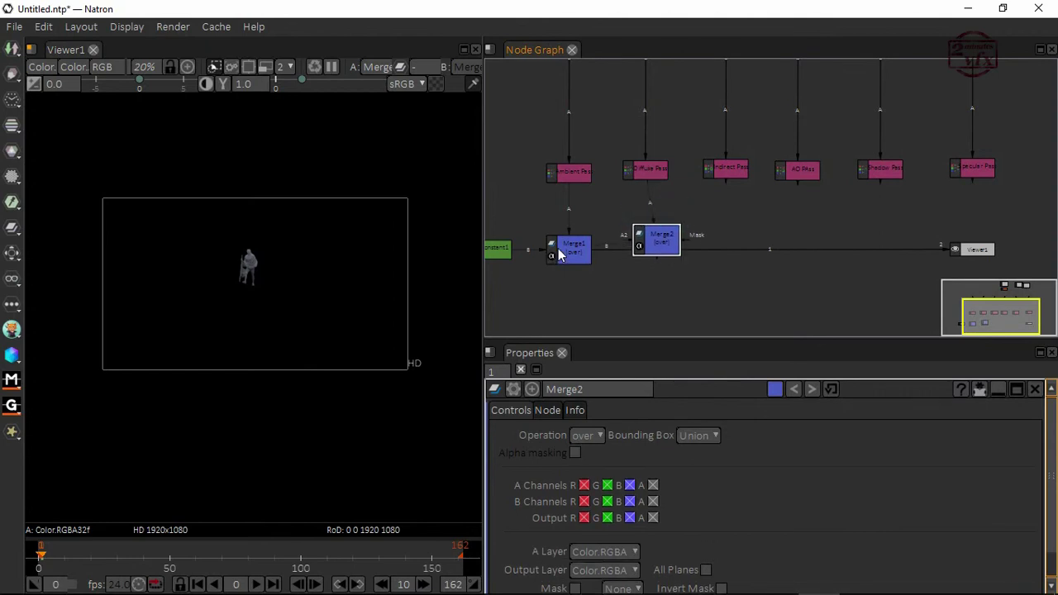
left_click_drag(661, 241, 650, 260)
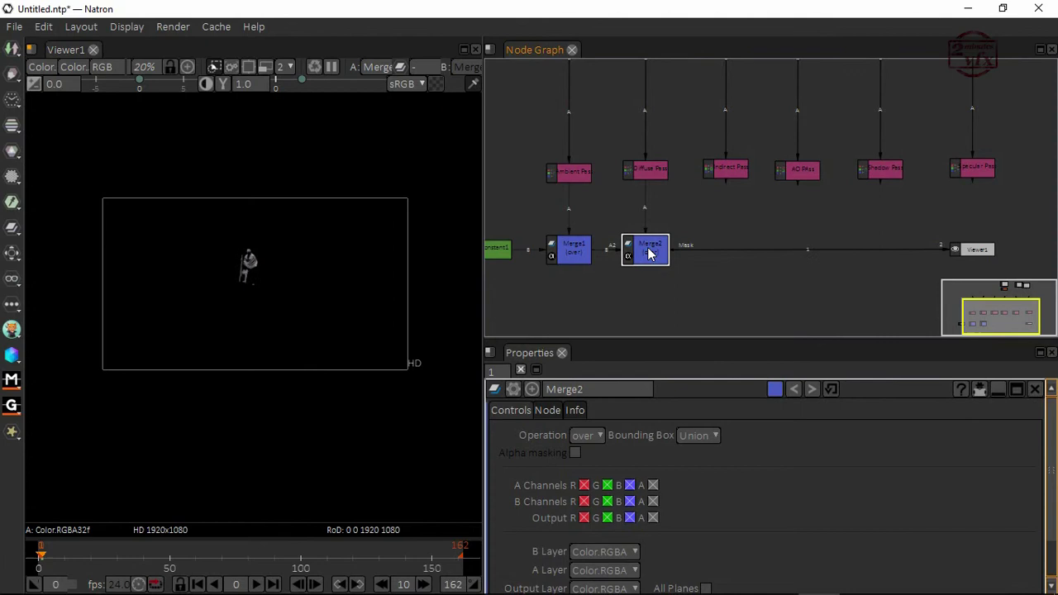
- Set the viewer zoom to 100% and bring the whole figure into view
left_click(153, 67)
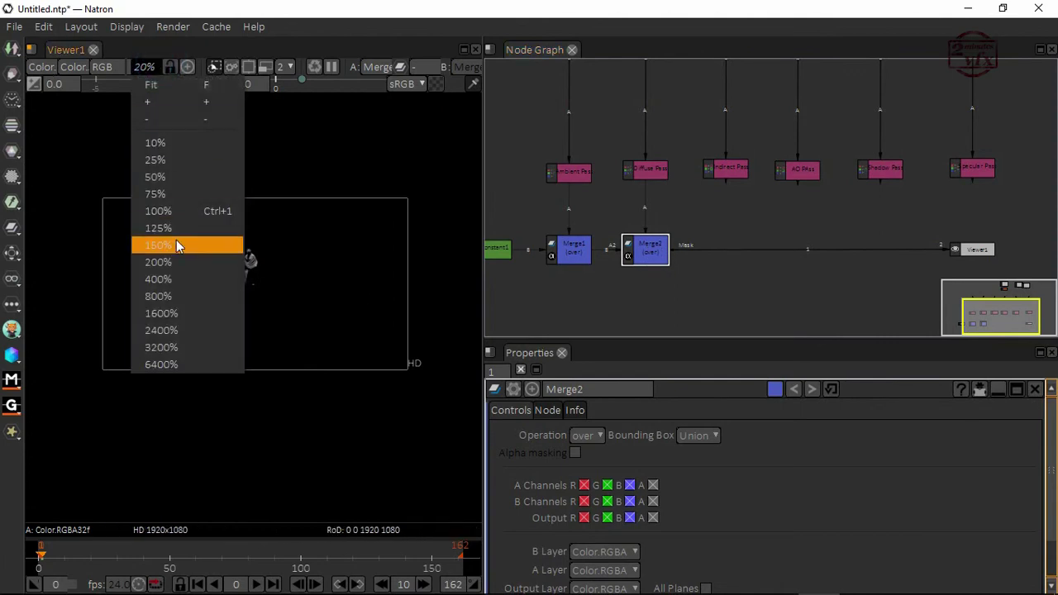
left_click(174, 209)
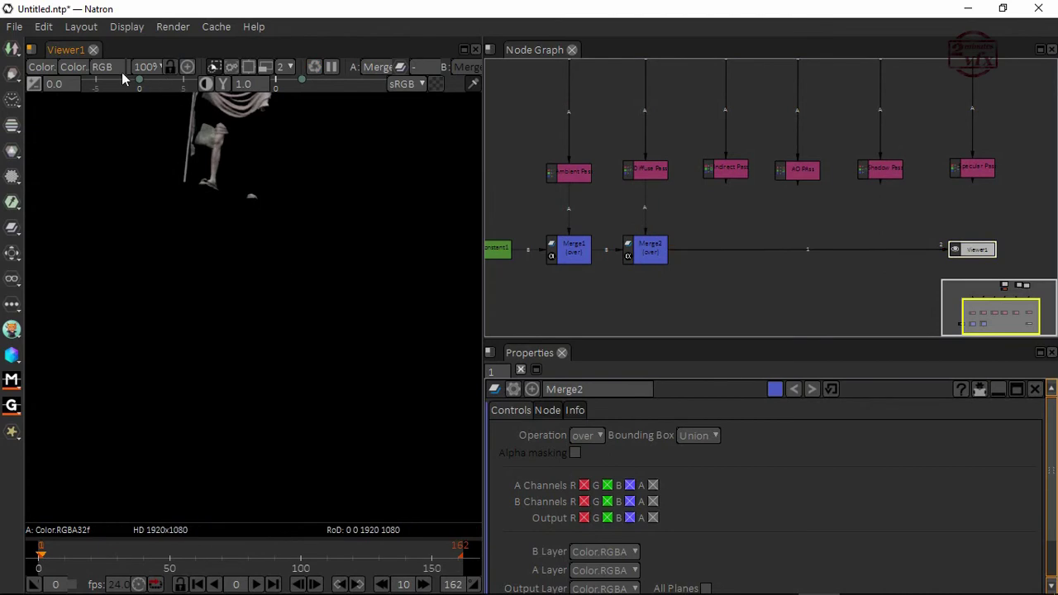
middle_click_drag(276, 176, 276, 328)
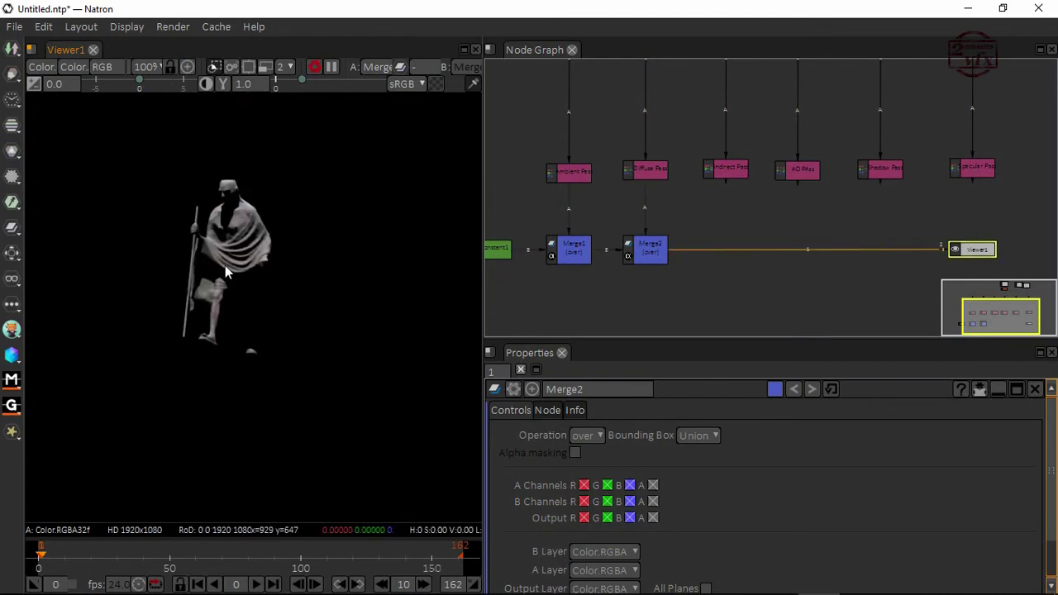
left_click_drag(980, 253, 991, 254)
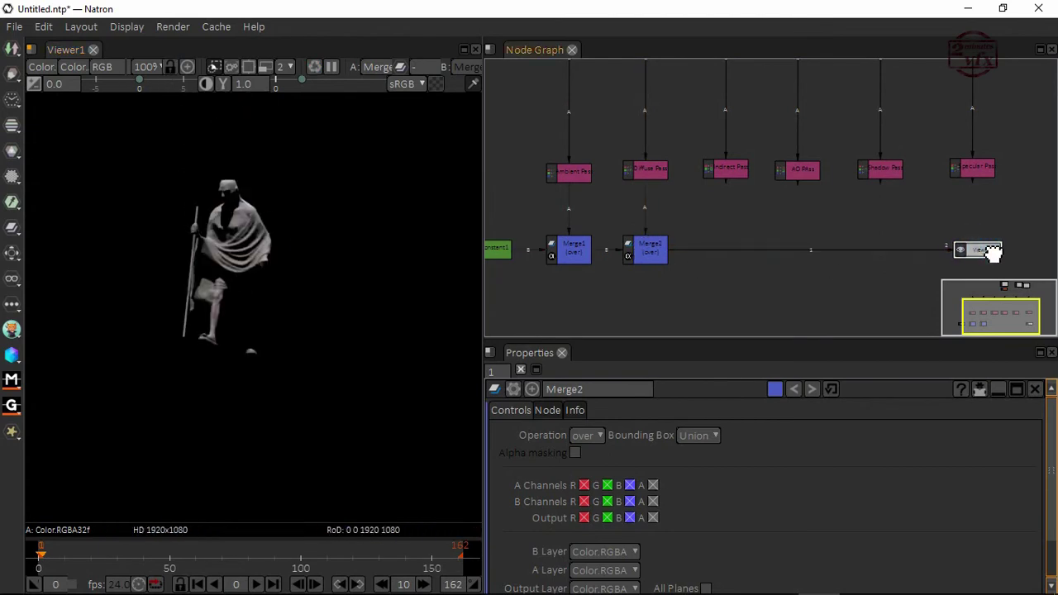
middle_click_drag(670, 267, 685, 246)
left_click(586, 229)
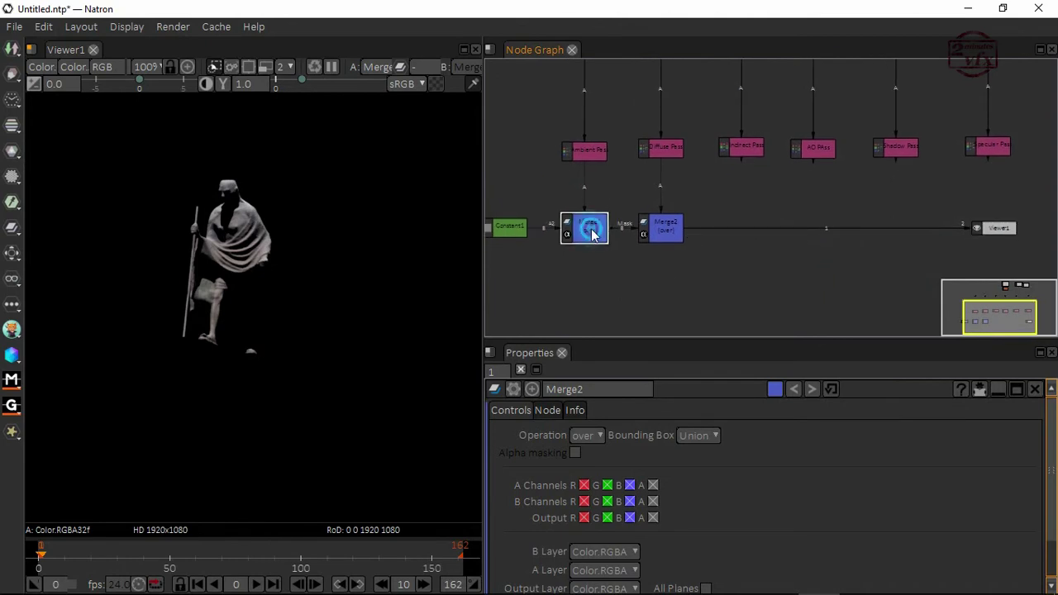
- Set Merge2's operation to screen so the Diffuse Pass brightens the ambient result
left_click(665, 232)
left_click(600, 435)
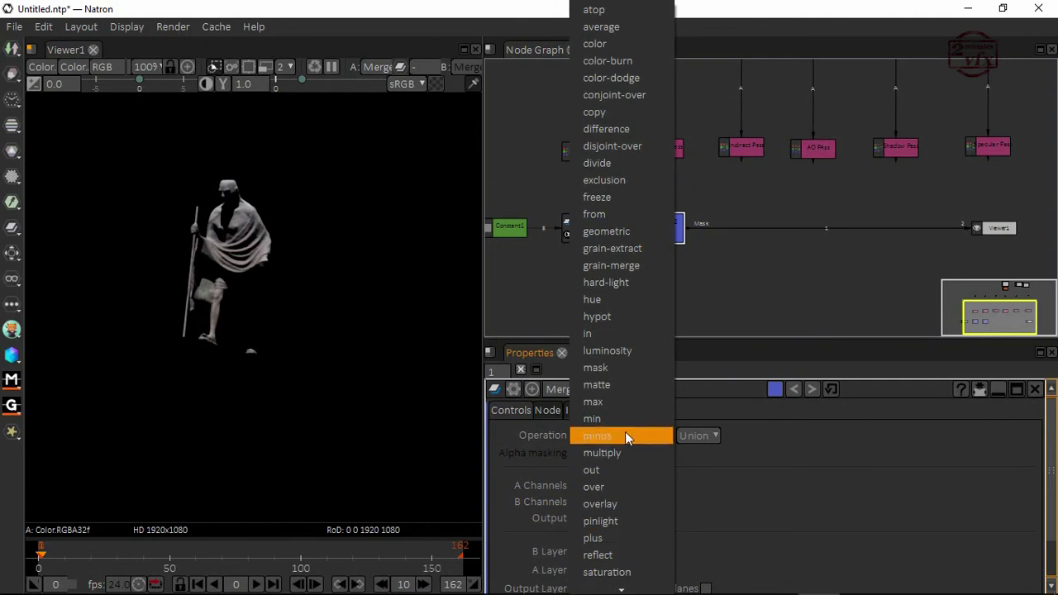
scroll(625, 379, "down", 1)
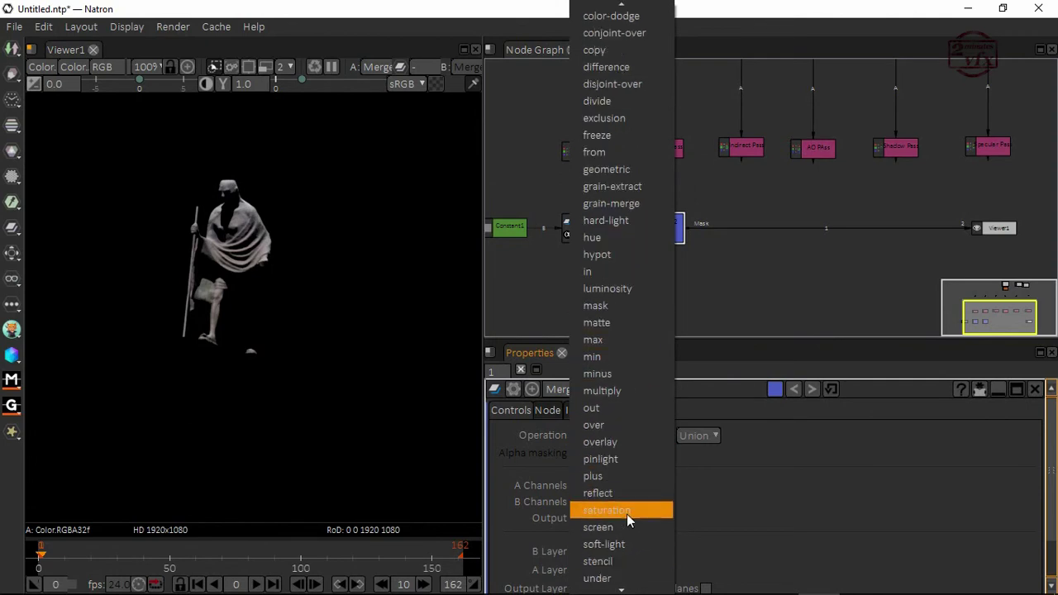
left_click(607, 527)
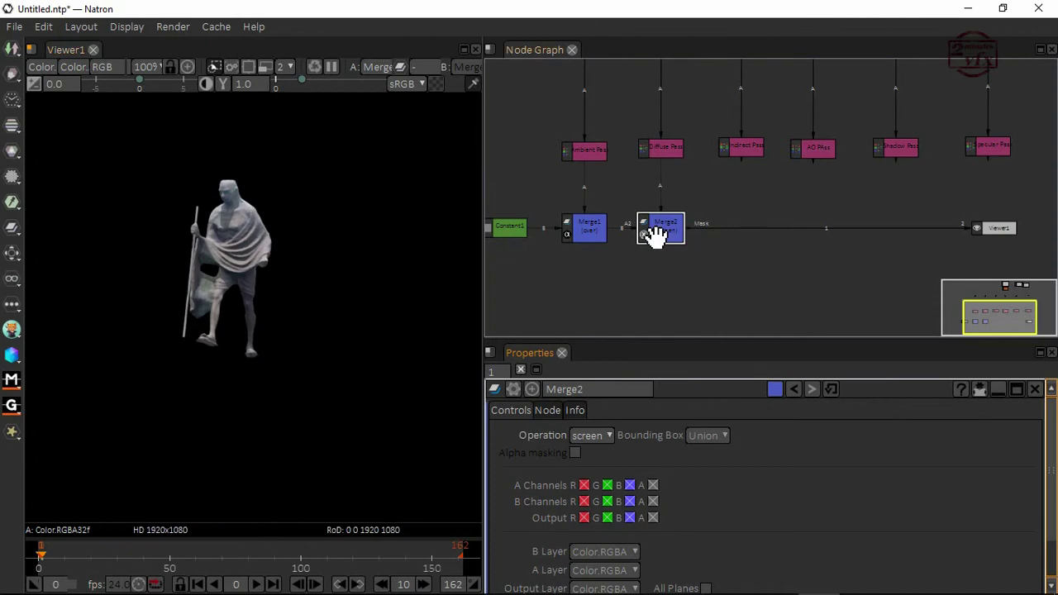
left_click(593, 232)
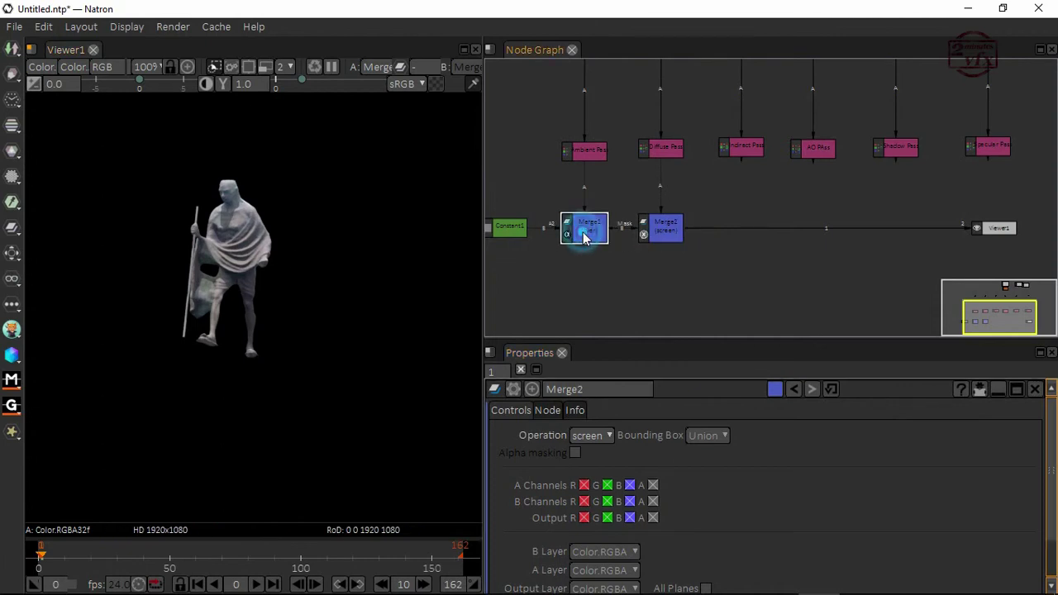
left_click(672, 235)
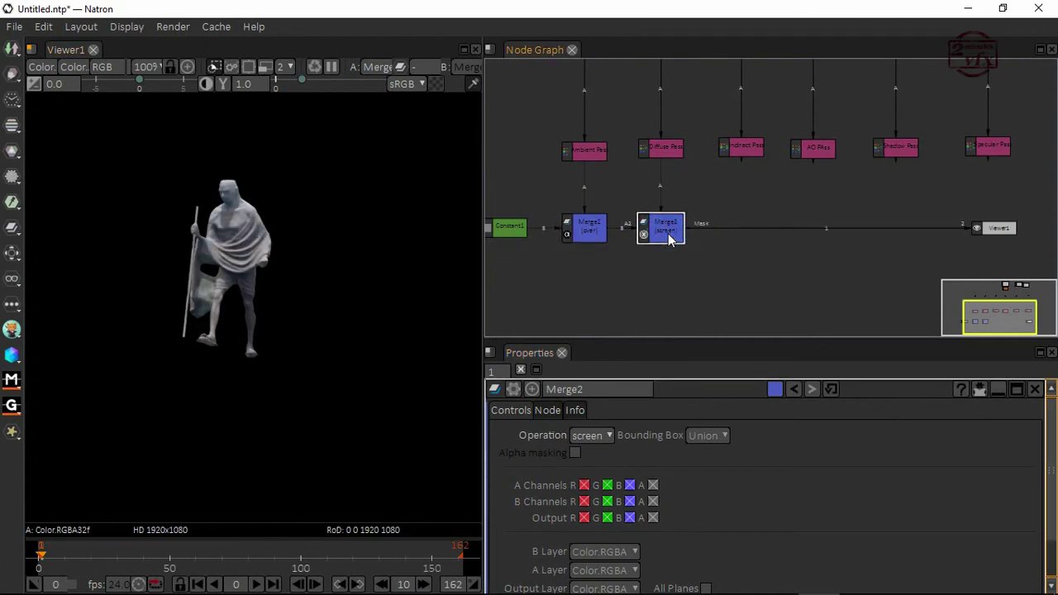
middle_click_drag(670, 238, 620, 236)
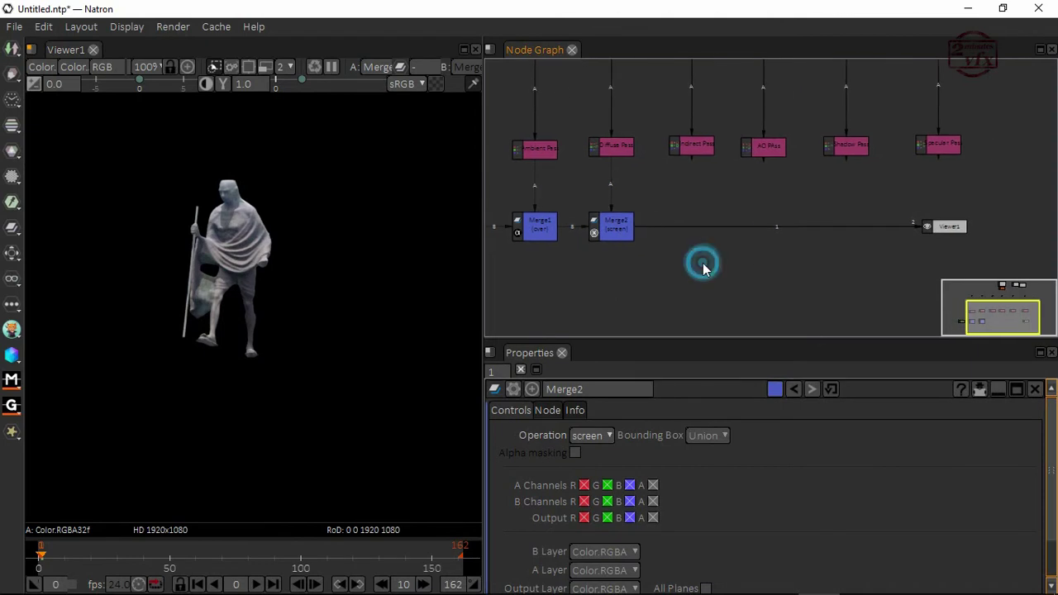
- Create Merge3 with the Indirect Pass as its A input, inserted between Merge2 and Viewer1
left_click(703, 263)
key("m")
left_click_drag(734, 269, 721, 197)
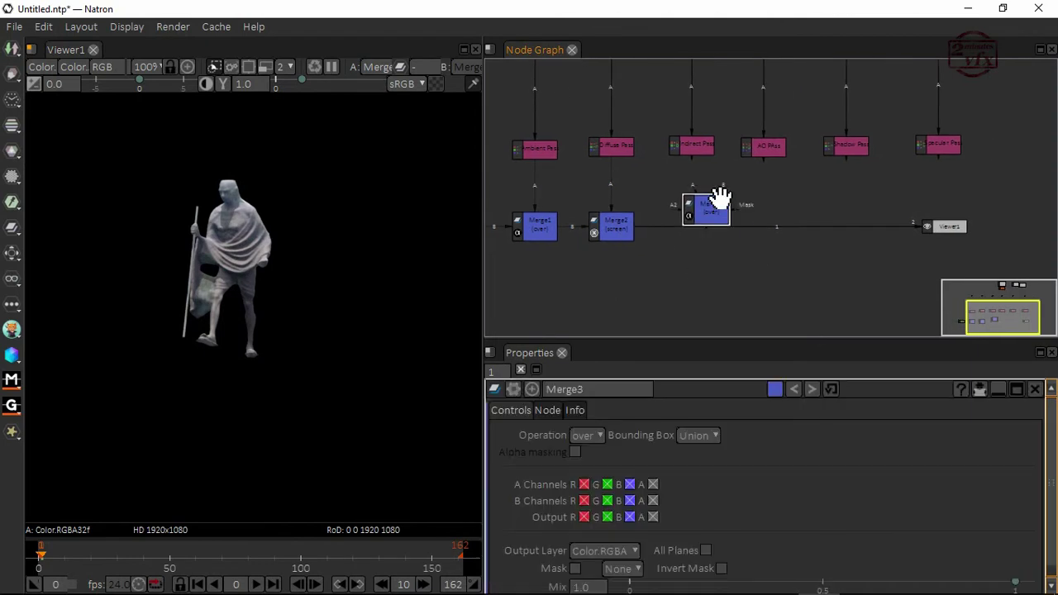
left_click_drag(694, 157, 695, 151)
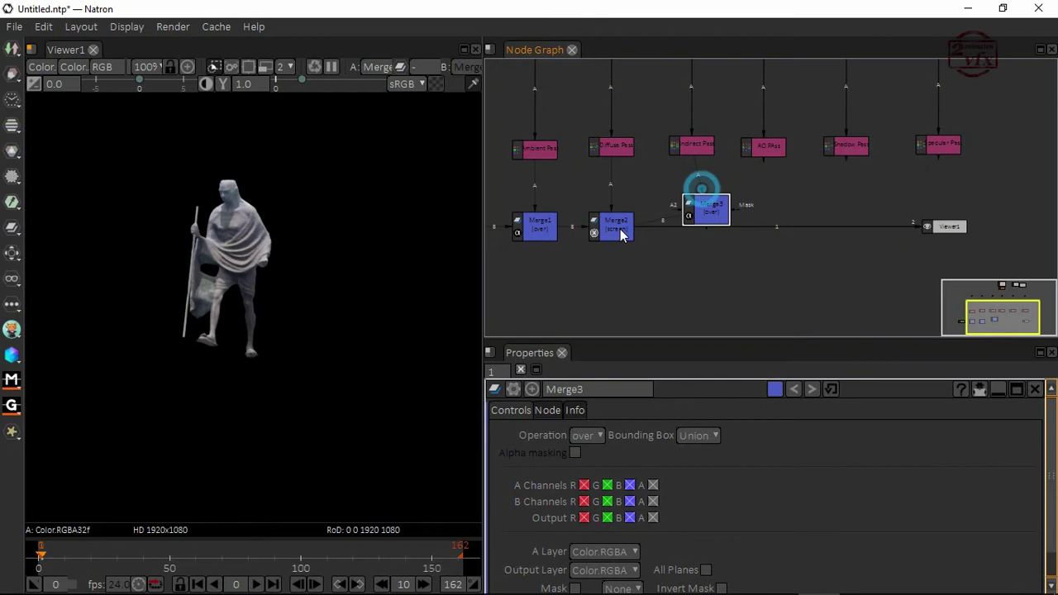
left_click_drag(706, 211, 699, 231)
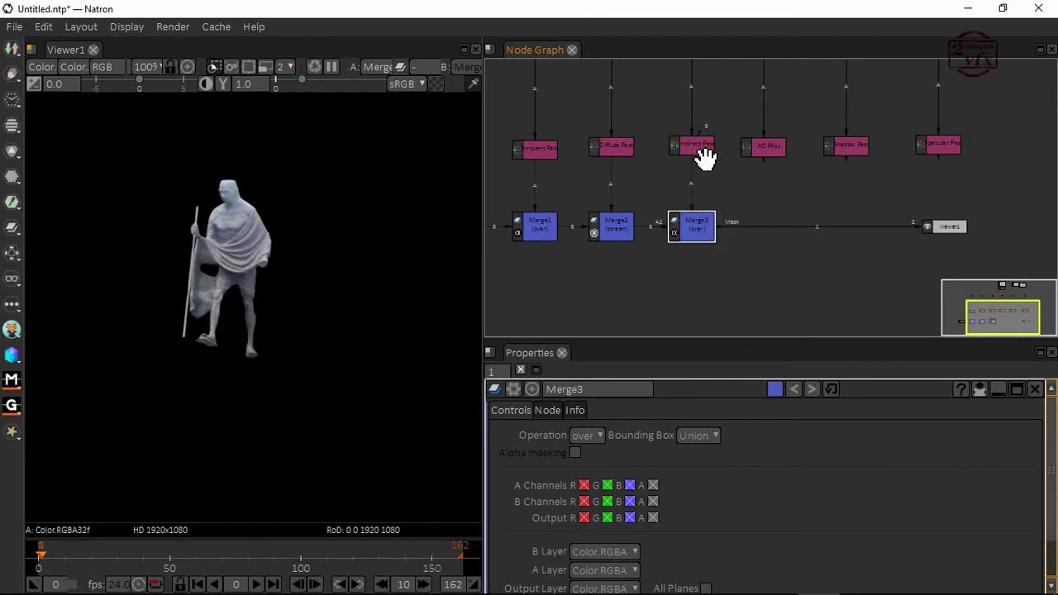
- Try plus and then soft-light as Merge3's operation
left_click(590, 436)
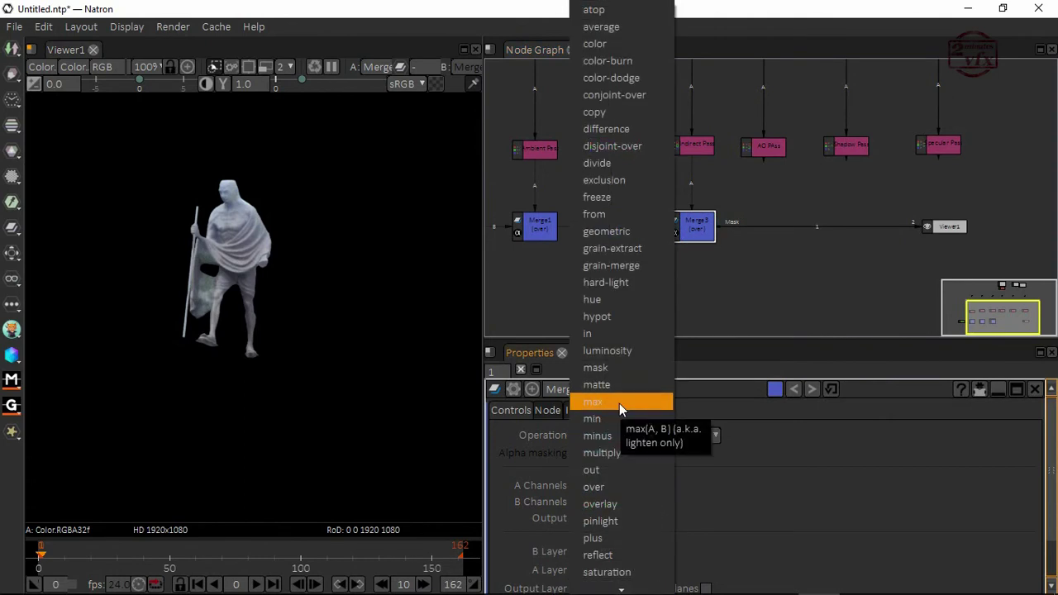
scroll(614, 432, "down", 2)
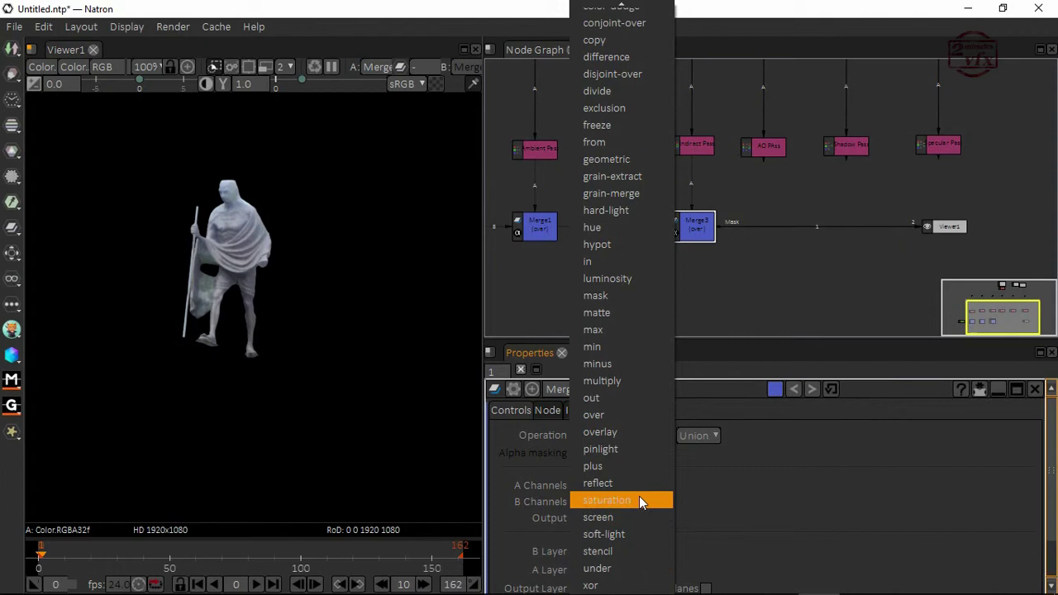
left_click(622, 467)
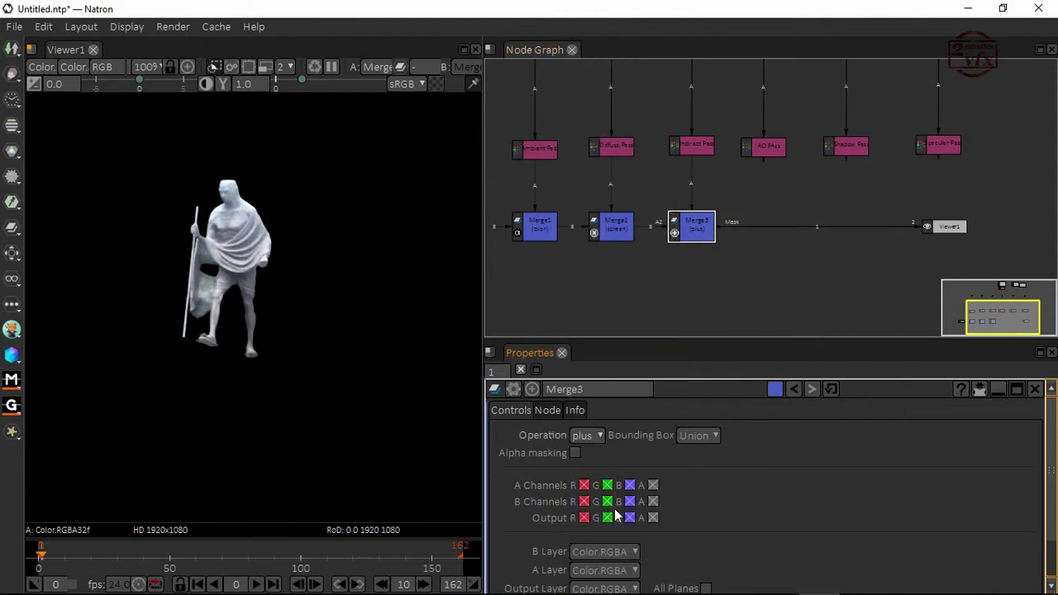
left_click(589, 435)
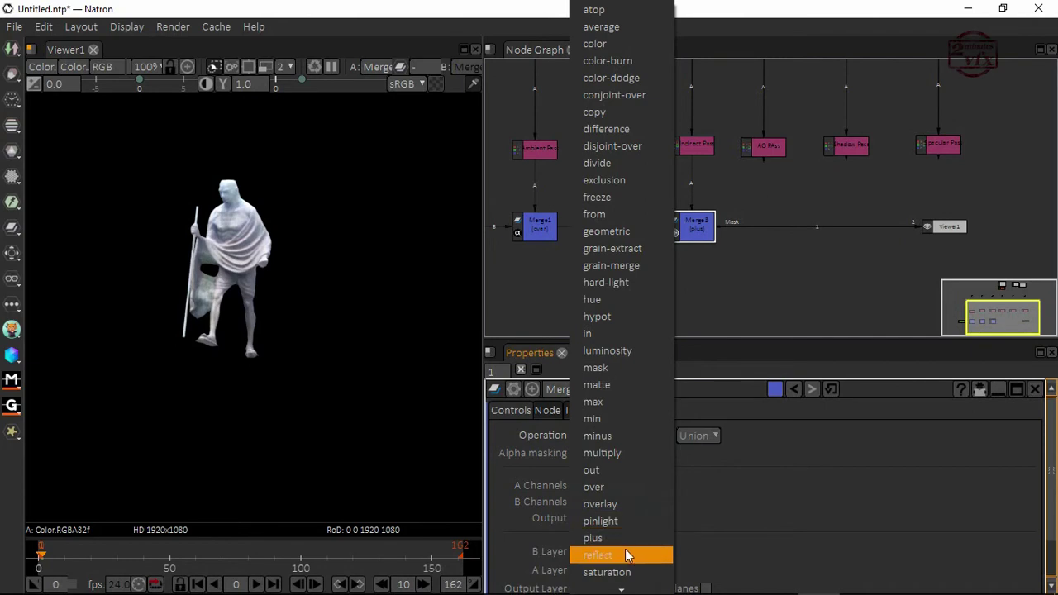
scroll(623, 495, "down", 2)
left_click(616, 532)
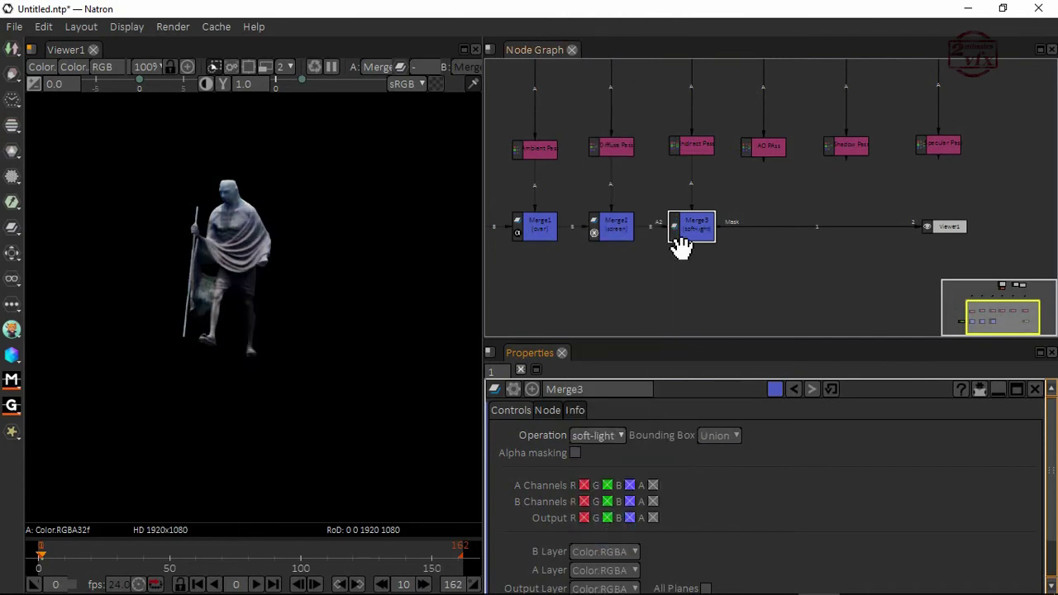
- Settle Merge3 on screen and test the Mix slider, leaving it at 1
left_click(614, 439)
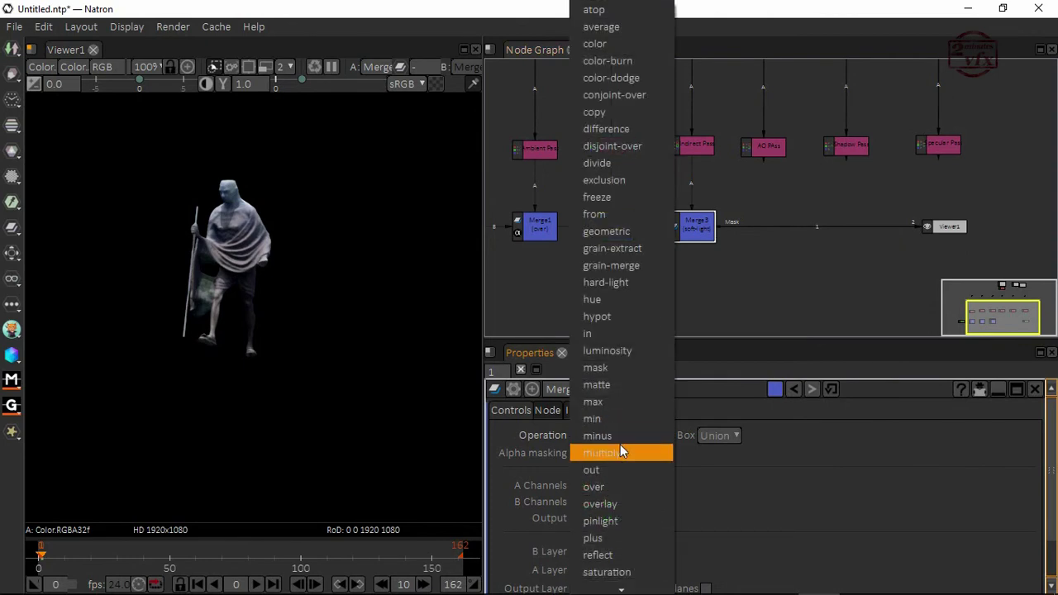
scroll(643, 481, "down", 1)
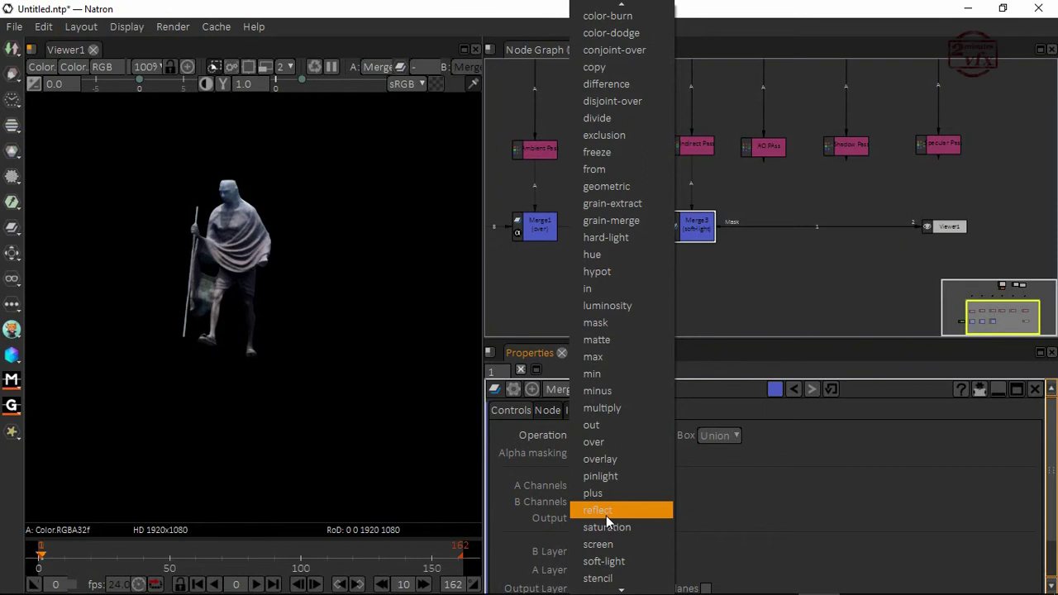
left_click(601, 544)
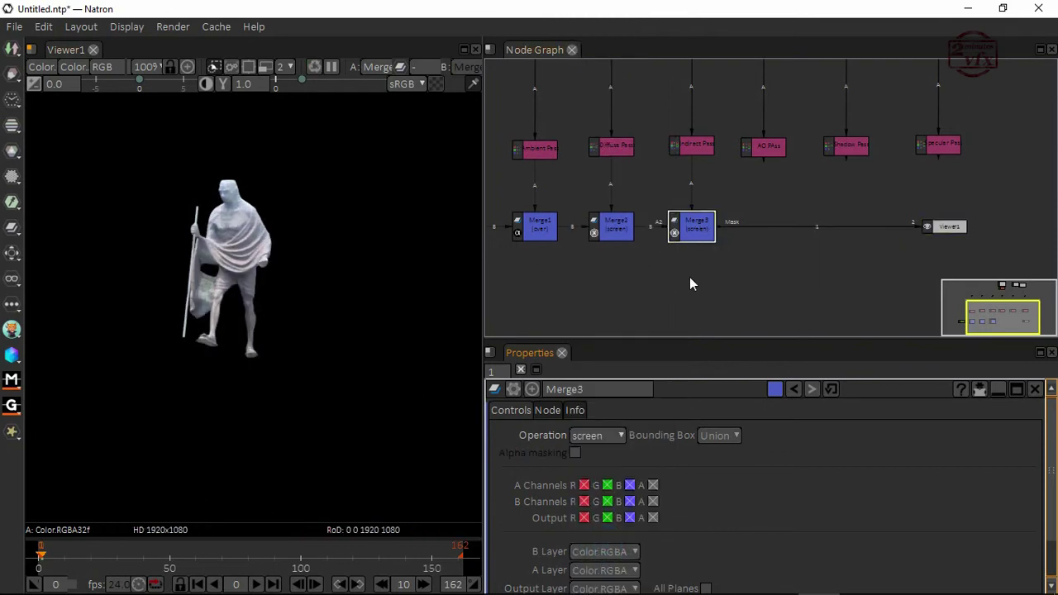
scroll(863, 514, "down", 2)
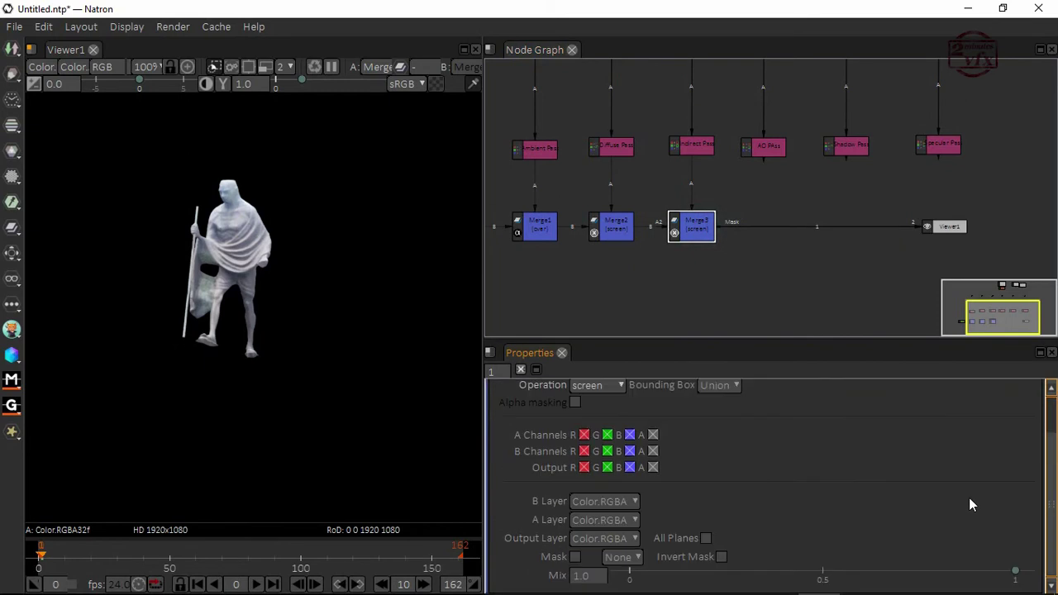
mouse_move(1013, 573)
left_mouse_down()
mouse_move(771, 568)
mouse_move(822, 571)
mouse_move(764, 586)
mouse_move(1016, 579)
left_mouse_up()
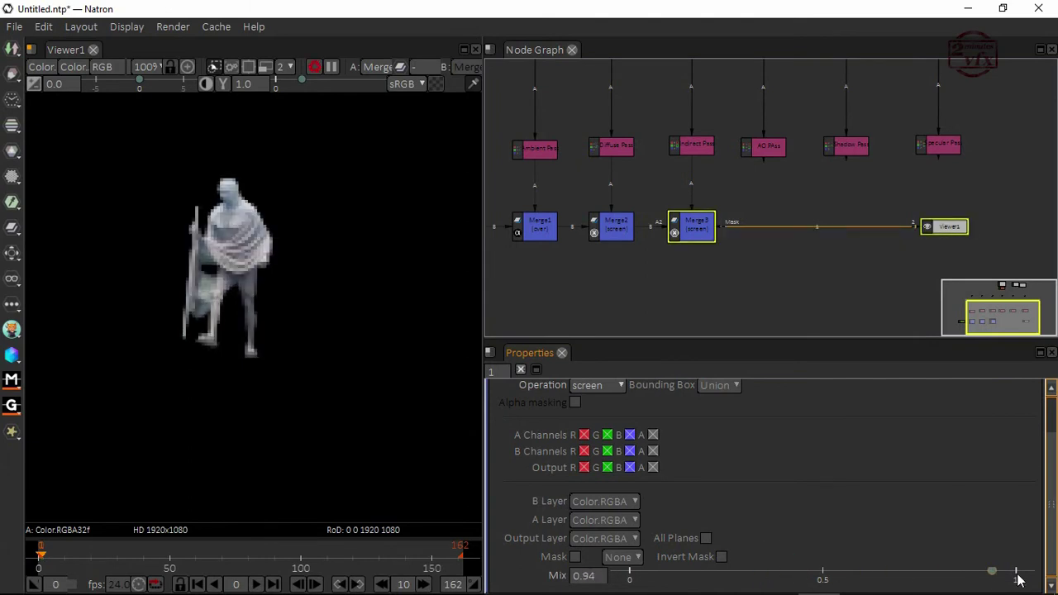
middle_click_drag(754, 222, 697, 255)
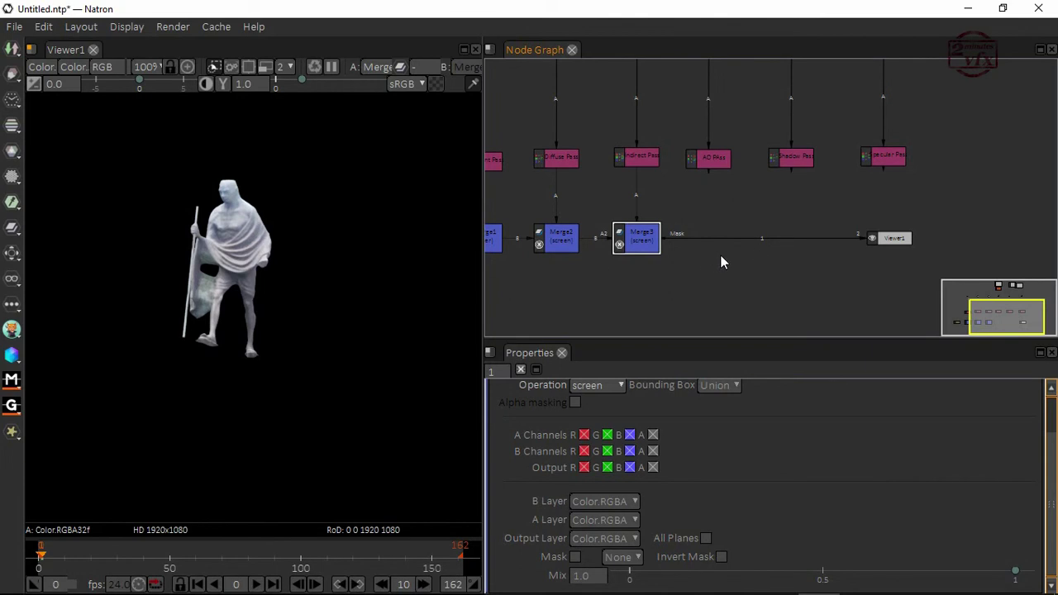
- Add Merge4 taking Merge3 and the AO Pass before Viewer1, set to multiply
key("m")
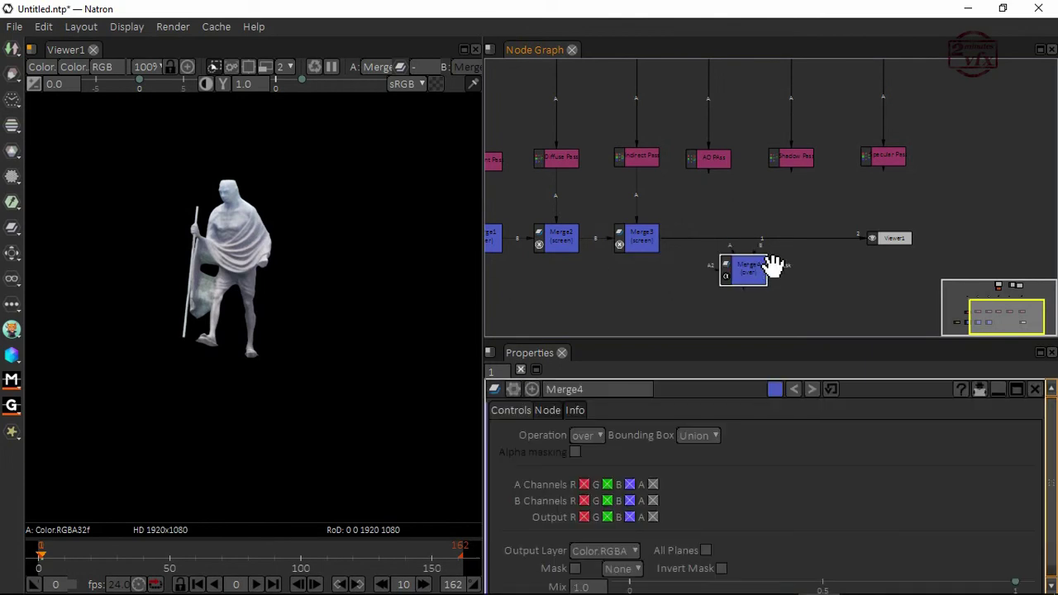
left_click_drag(640, 236, 709, 161)
left_click_drag(743, 269, 727, 245)
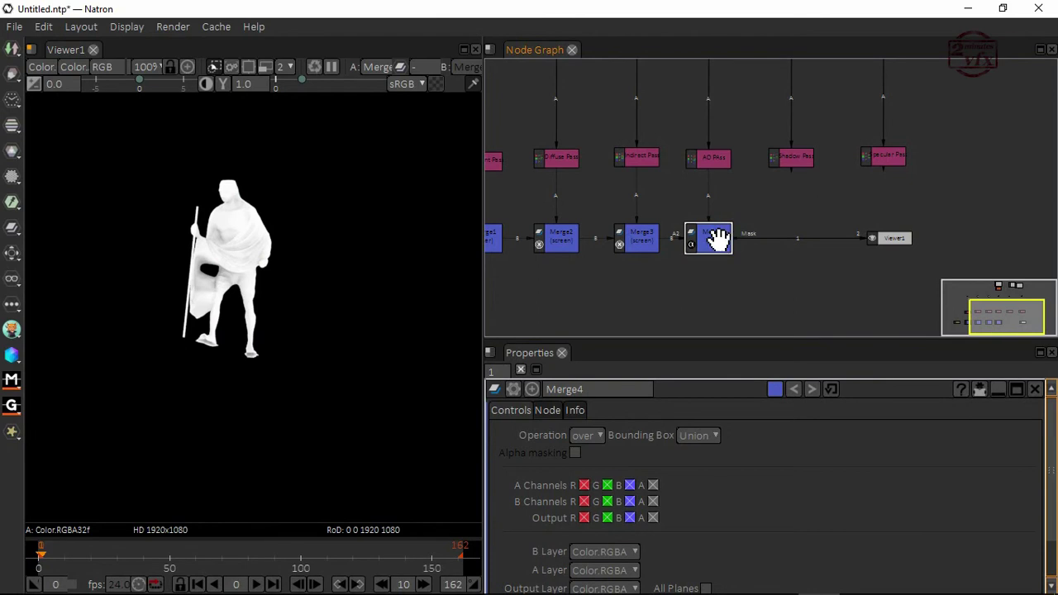
left_click(588, 434)
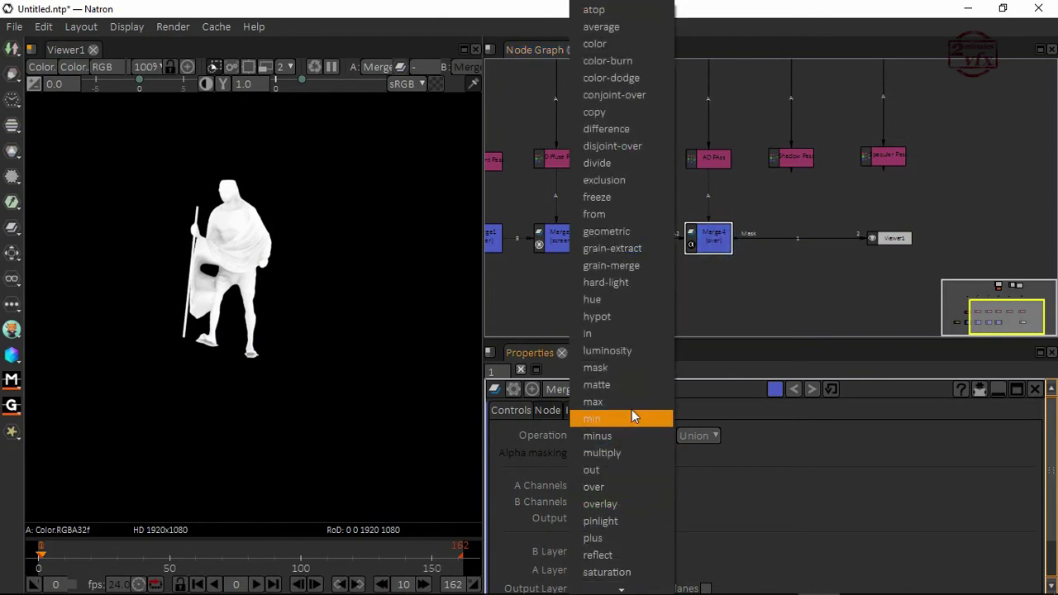
left_click(614, 456)
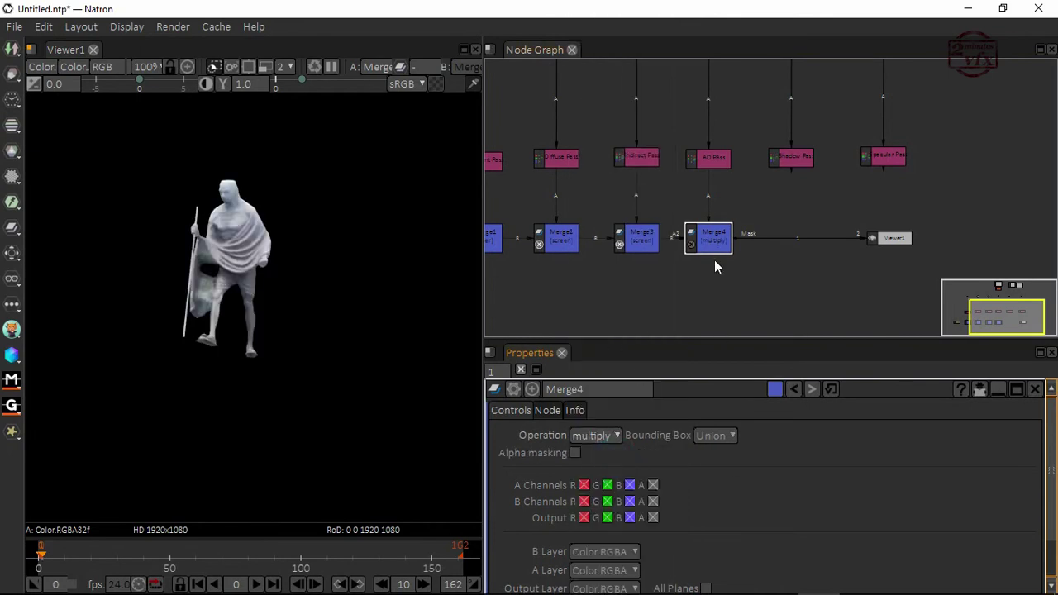
left_click(645, 249)
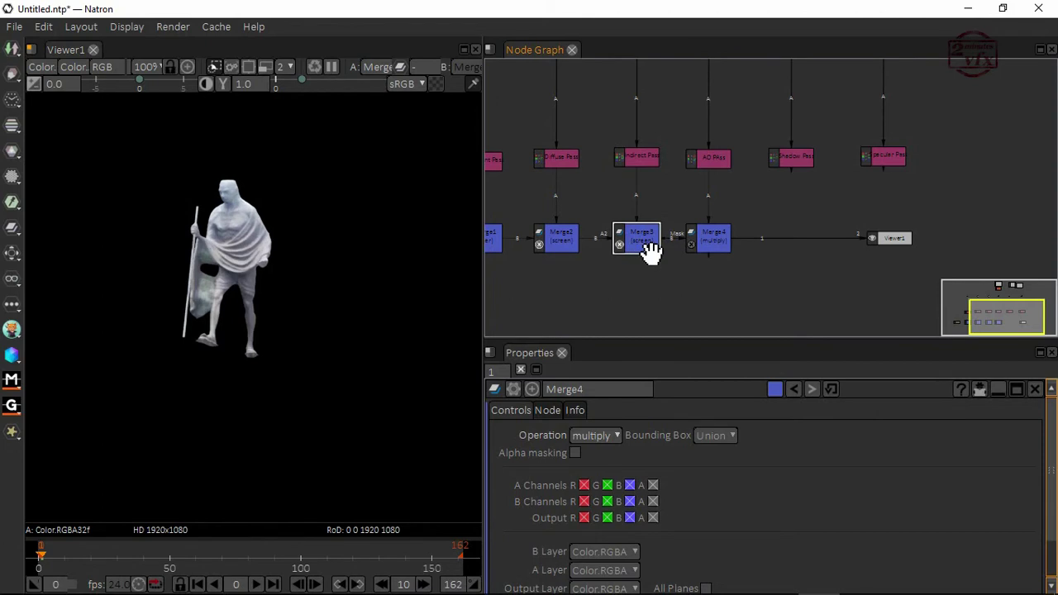
left_click(716, 242)
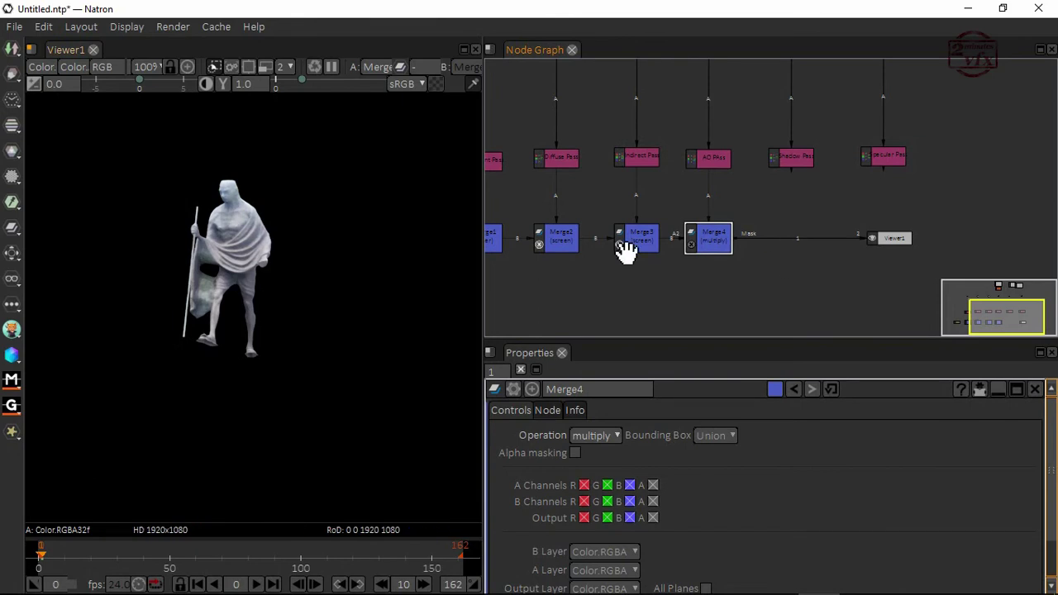
left_click(782, 278)
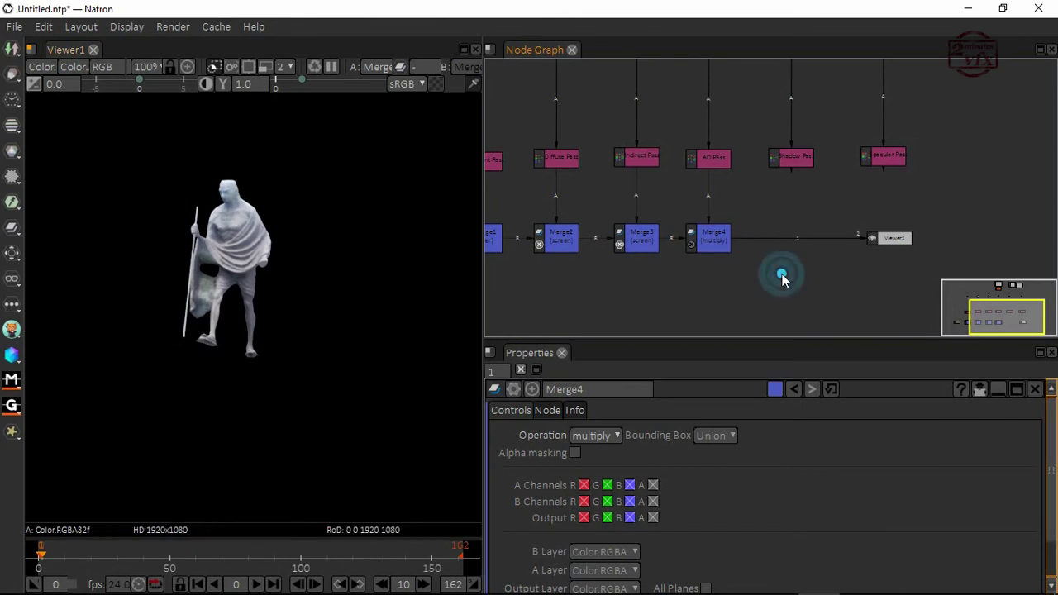
- Insert Merge5 after Merge4, with the Shadow Pass as its A input
key("m")
left_click_drag(802, 252, 708, 248)
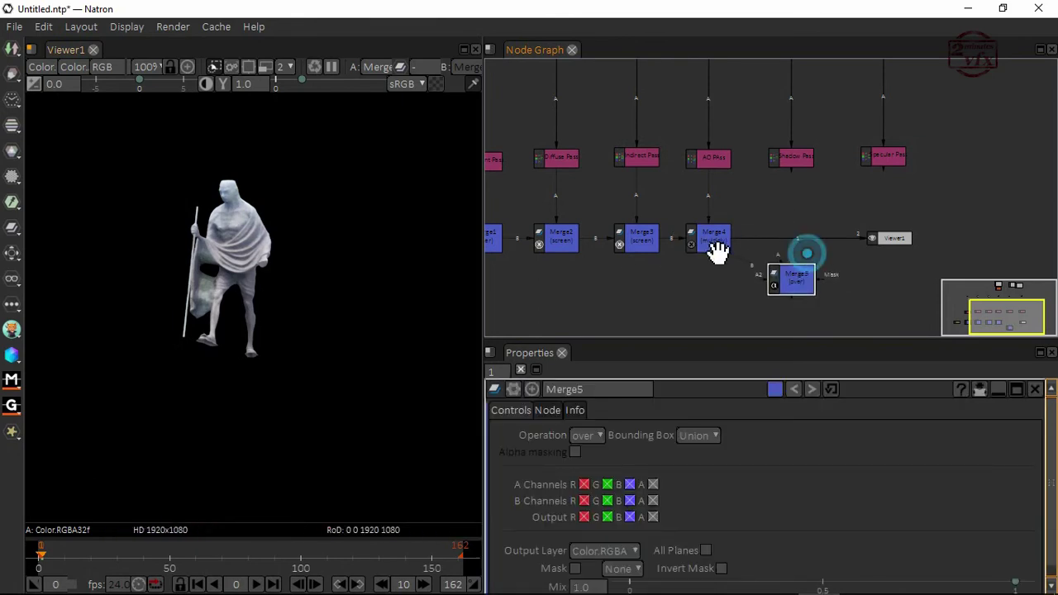
left_click_drag(782, 278, 789, 239)
left_click(796, 239)
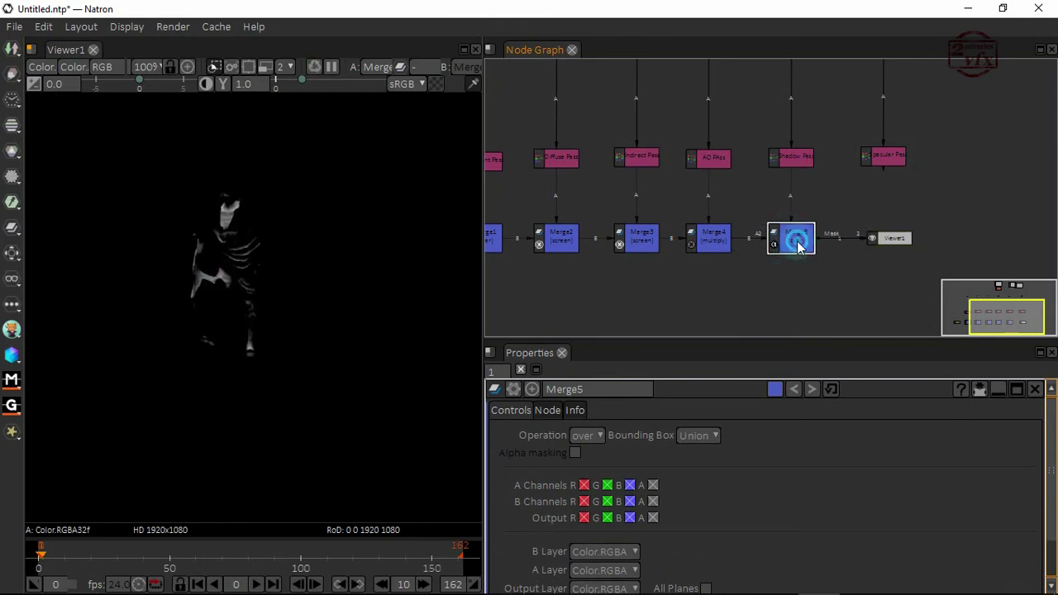
- Try multiply, then average on Merge5, comparing against Merge4's result
left_click(595, 436)
left_click(603, 443)
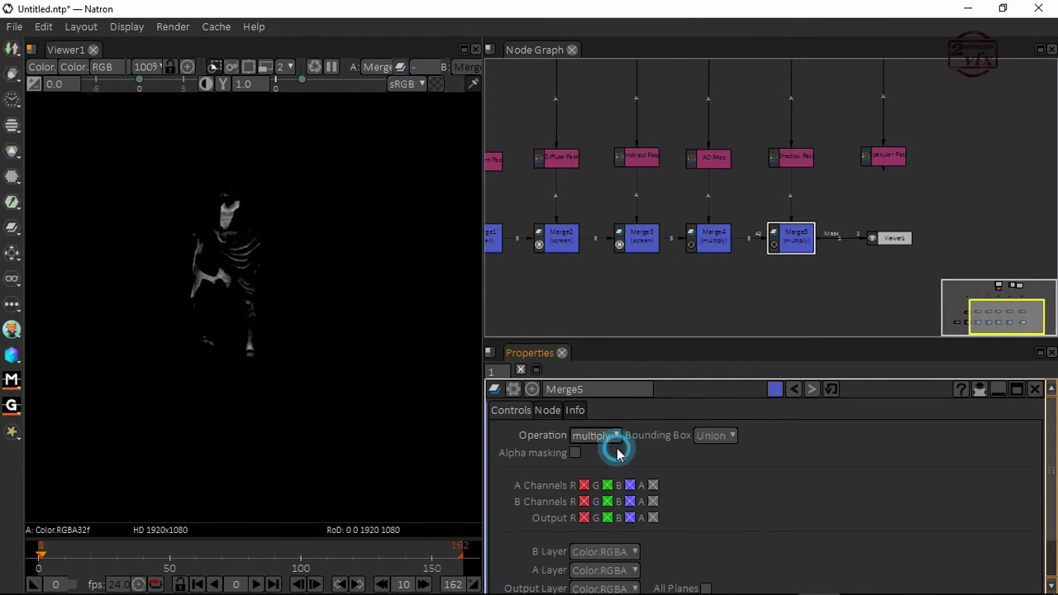
left_click(601, 438)
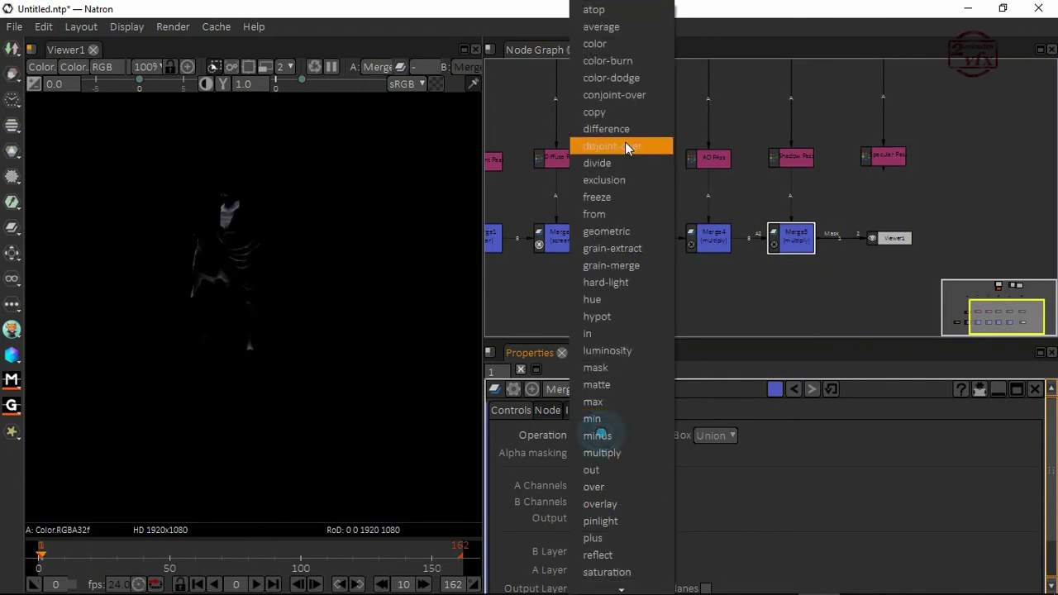
left_click(614, 33)
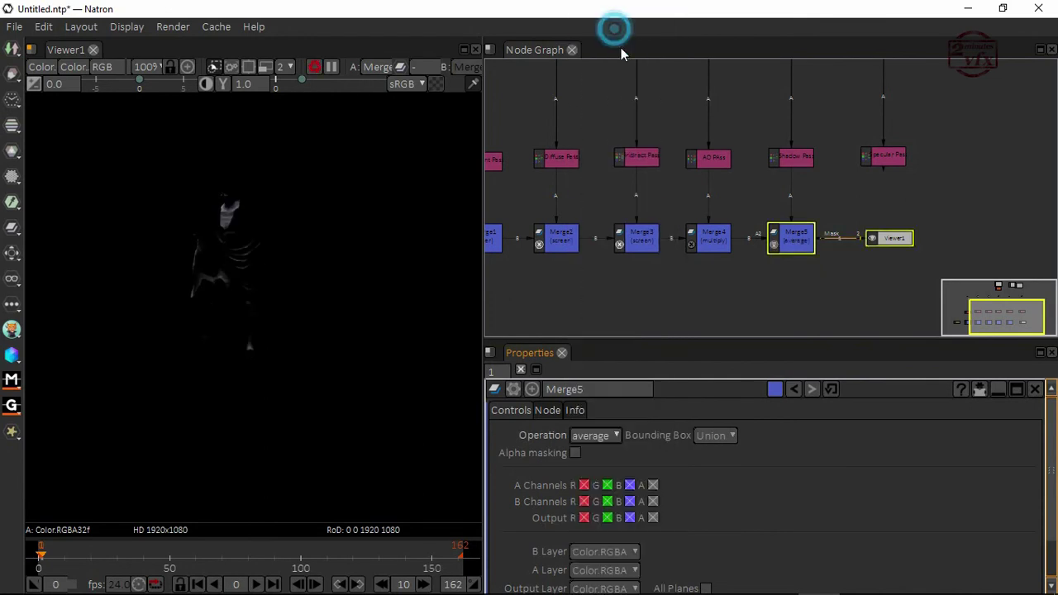
left_click(711, 244)
left_click(800, 239)
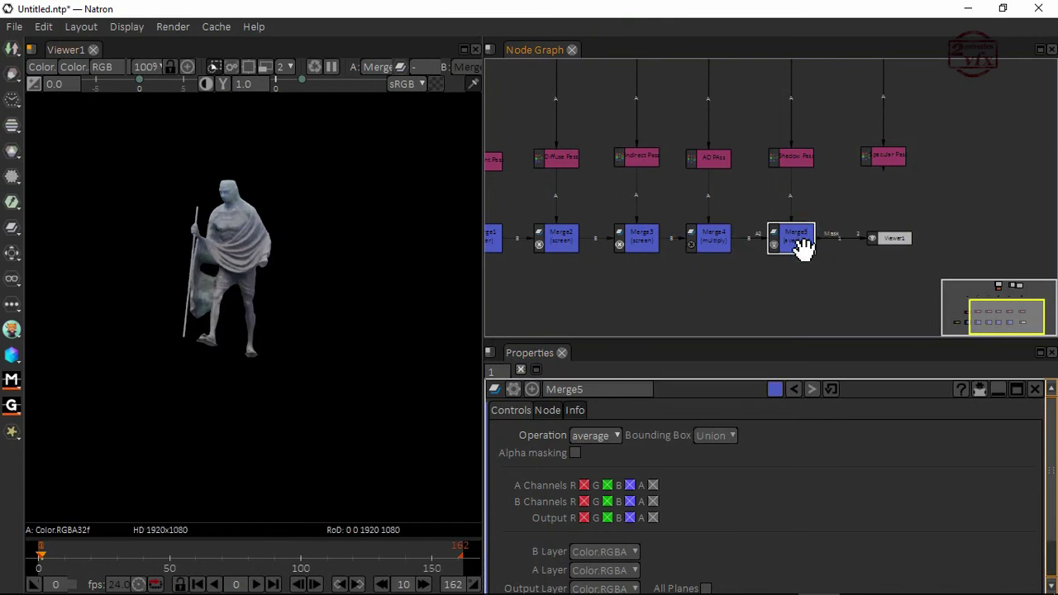
scroll(808, 463, "down", 1)
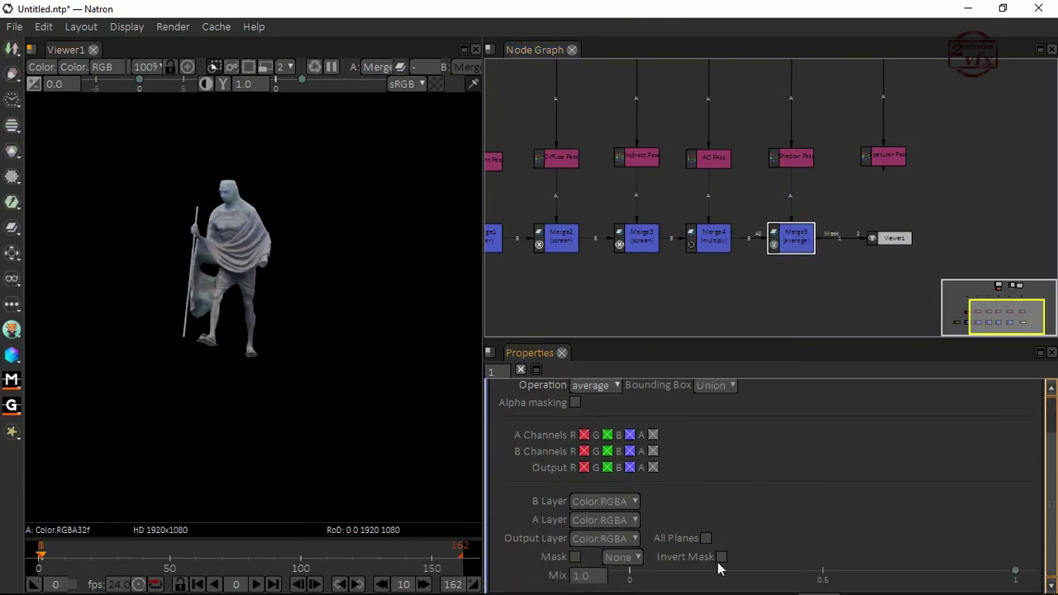
scroll(818, 277, "up", 1)
scroll(823, 274, "down", 1)
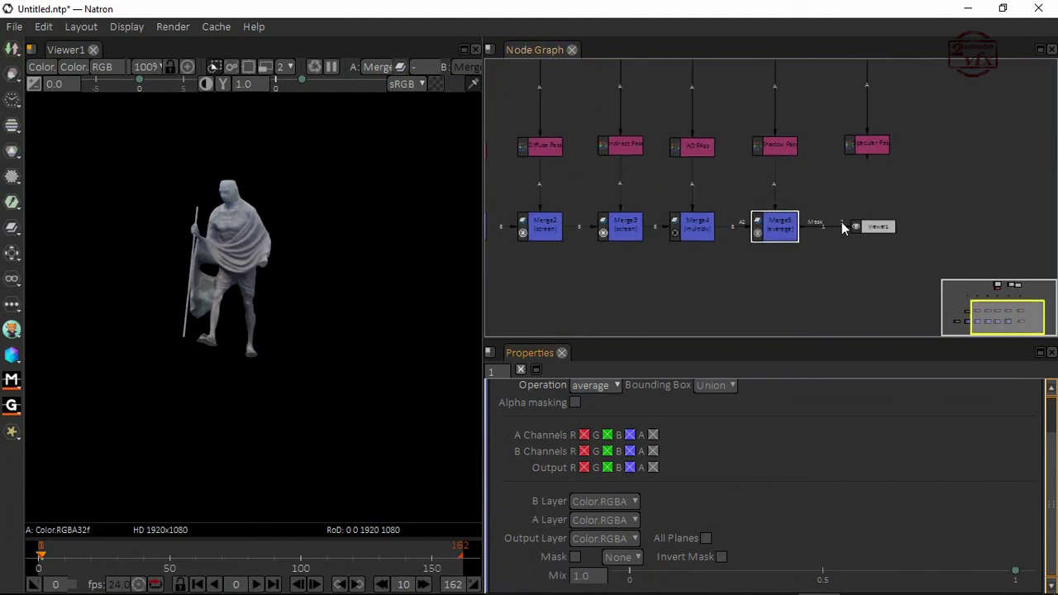
- Test color-burn and color-dodge on Merge5 and compare with Merge4
left_click_drag(882, 228, 919, 228)
left_click(792, 229)
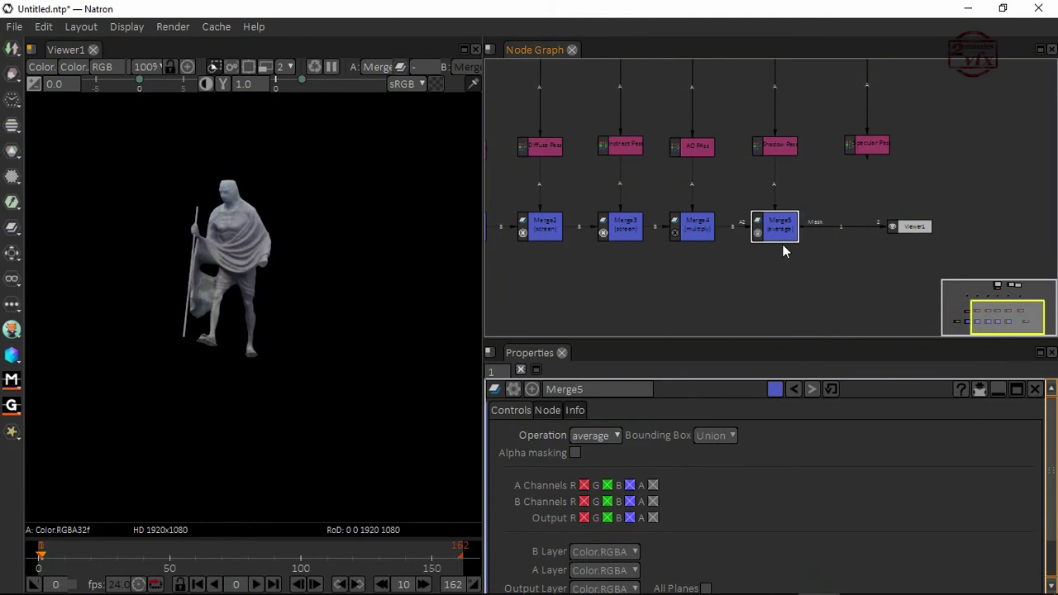
left_click(595, 438)
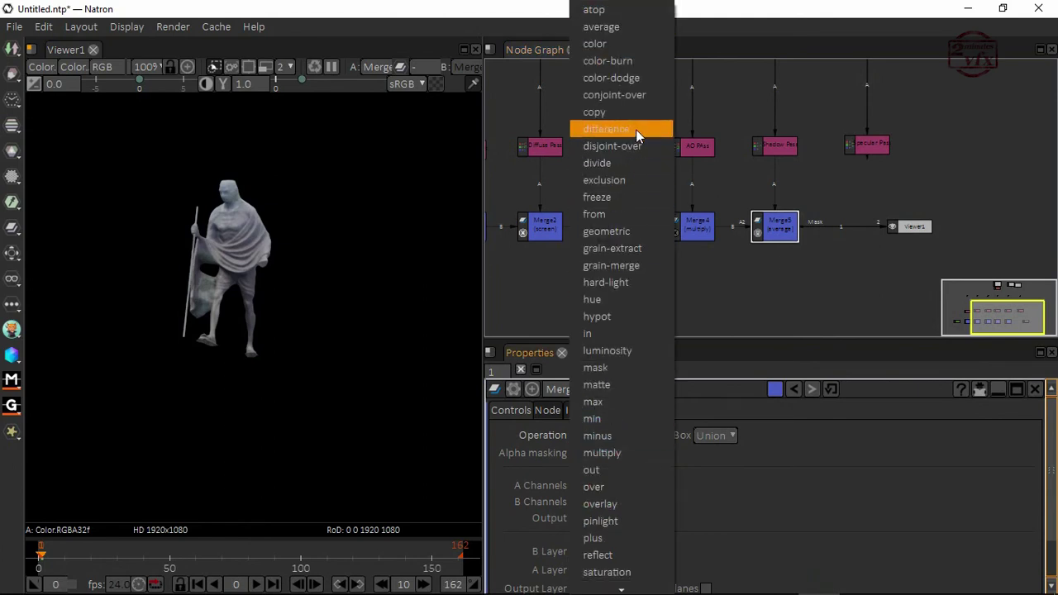
left_click(622, 62)
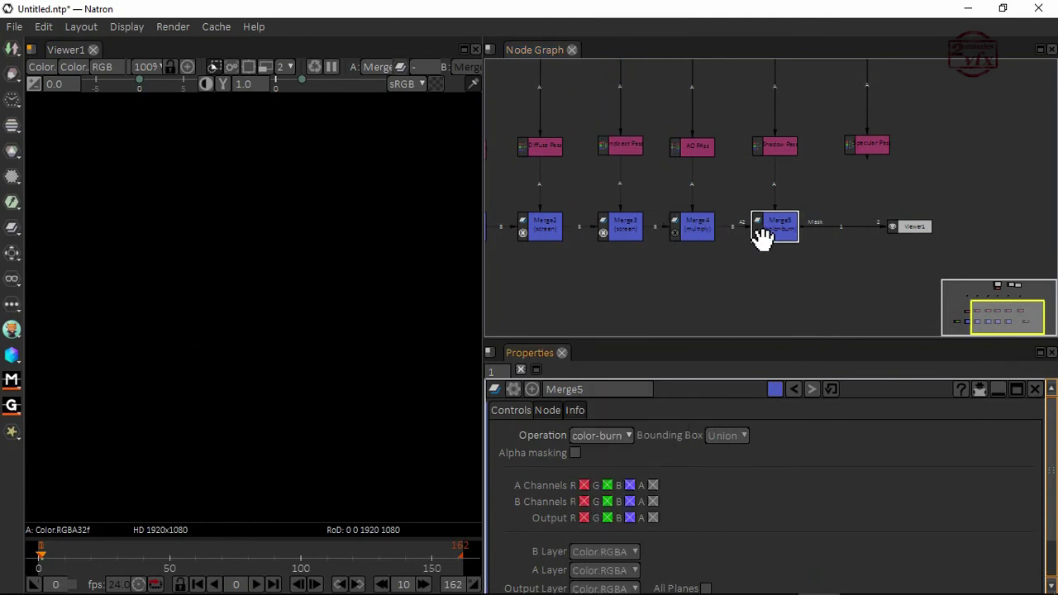
left_click(598, 431)
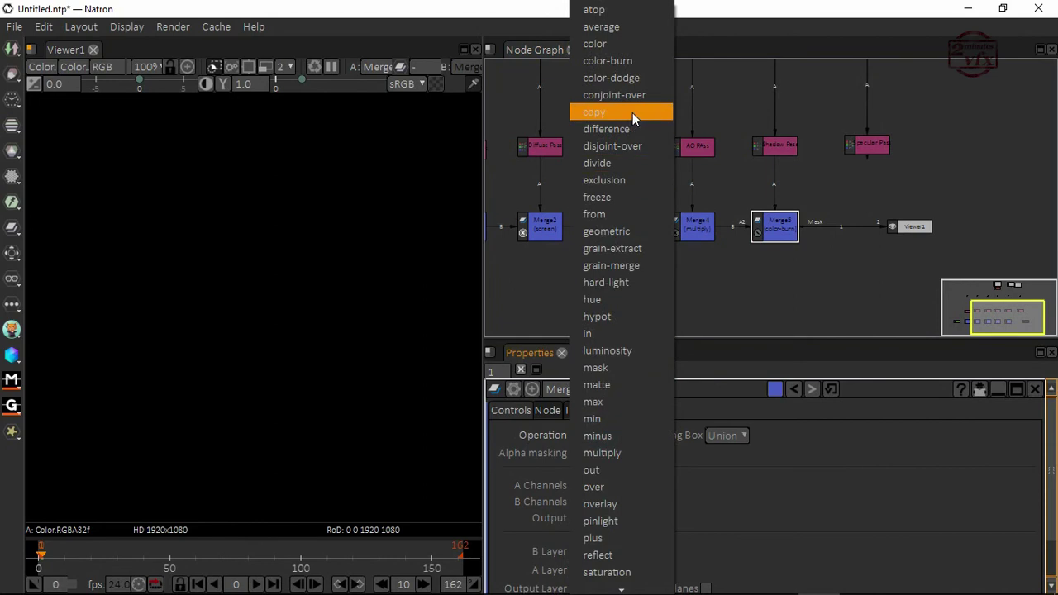
left_click(631, 77)
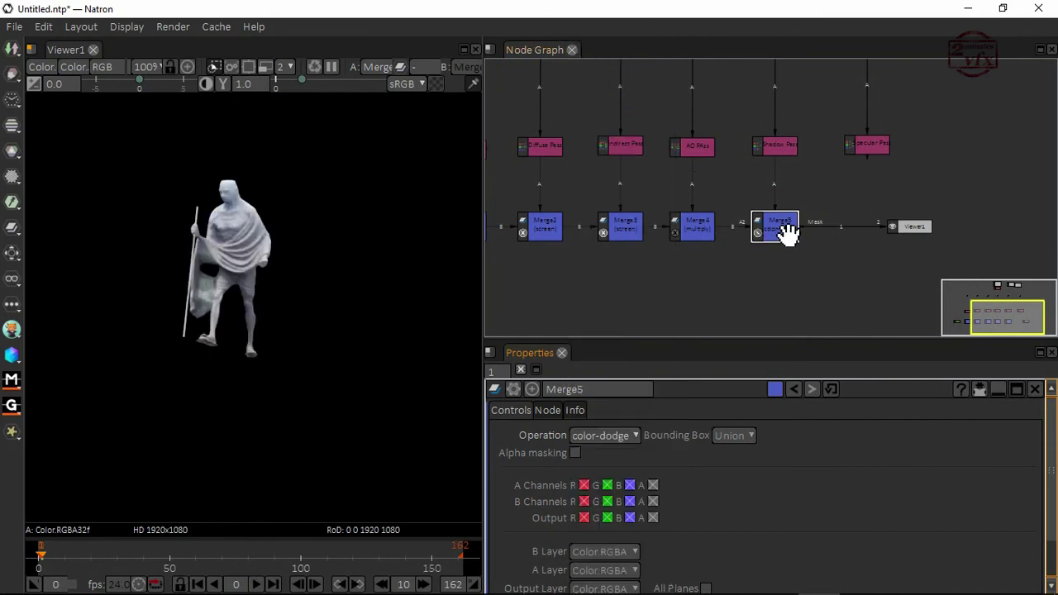
left_click(686, 229)
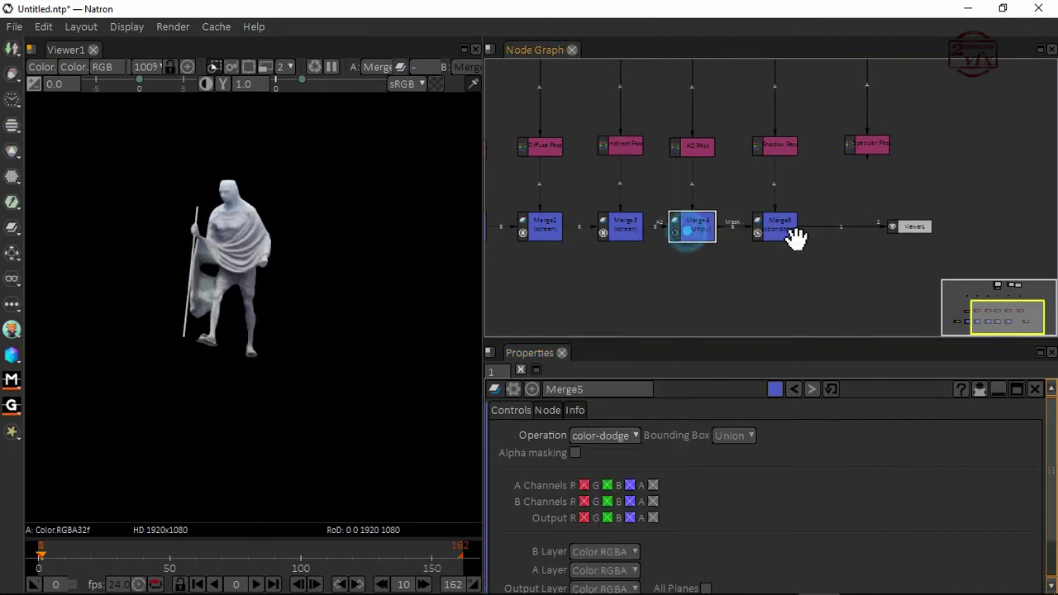
left_click(788, 234)
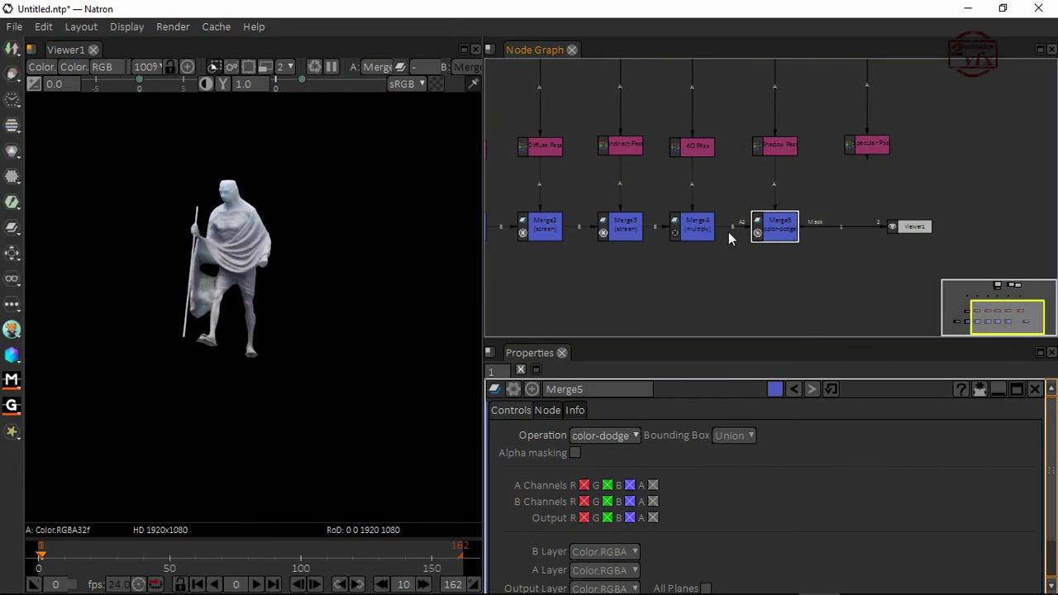
- Set Merge5's operation back to average
left_click_drag(895, 226, 916, 225)
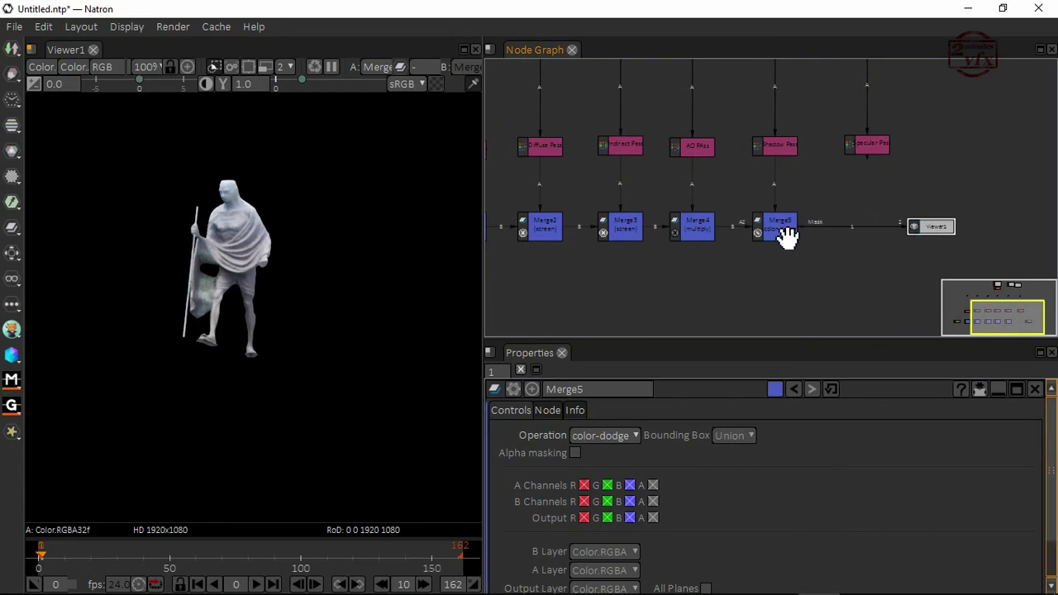
left_click(780, 227)
left_click(623, 440)
left_click(621, 25)
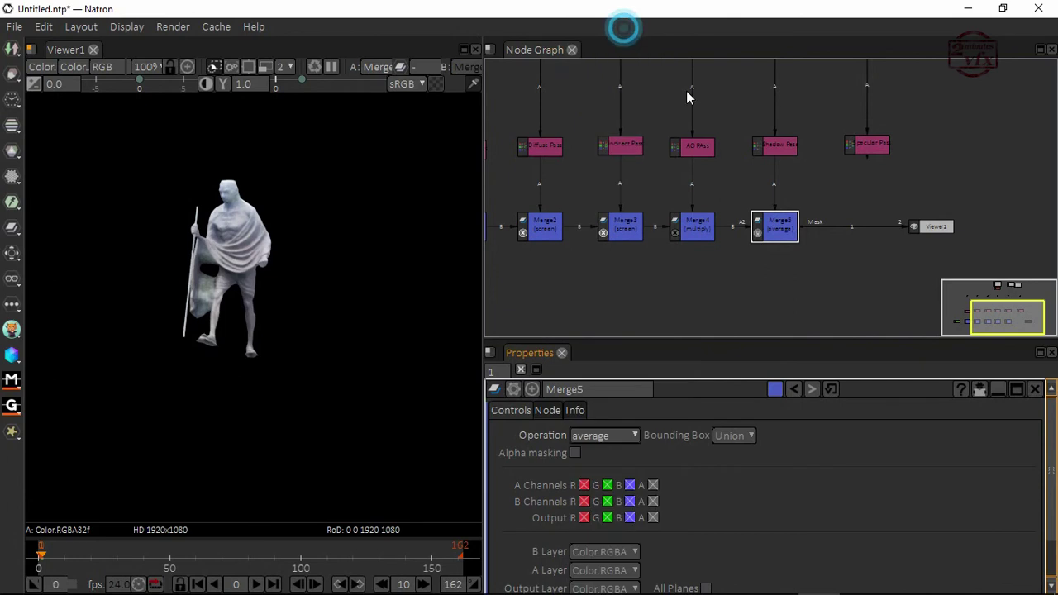
- Insert Merge6 between Merge5 and Viewer1, with the Specular Pass as its A input
left_click(830, 270)
key("m")
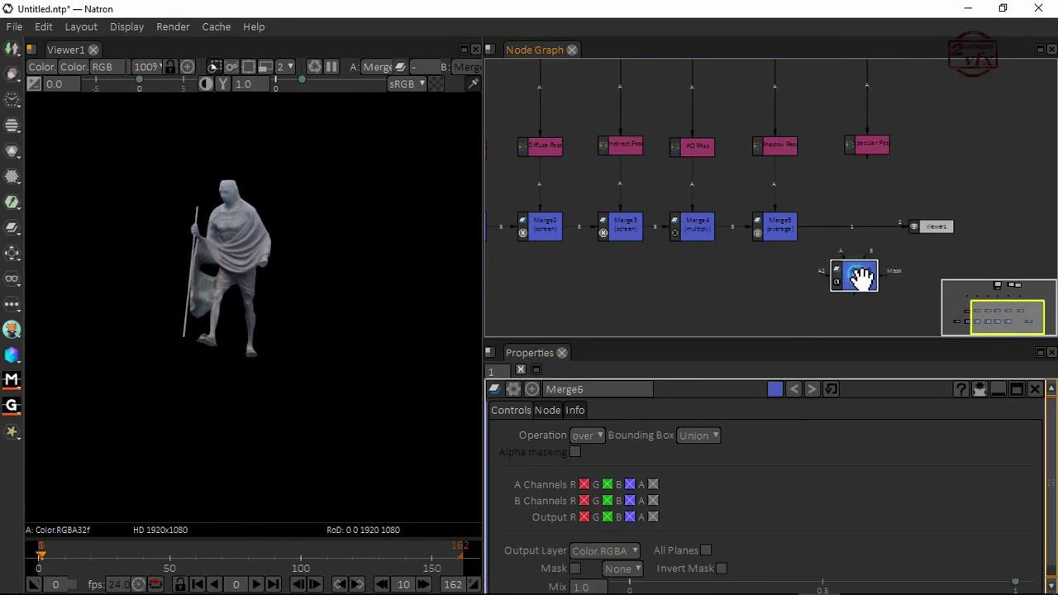
left_click_drag(871, 246, 878, 171)
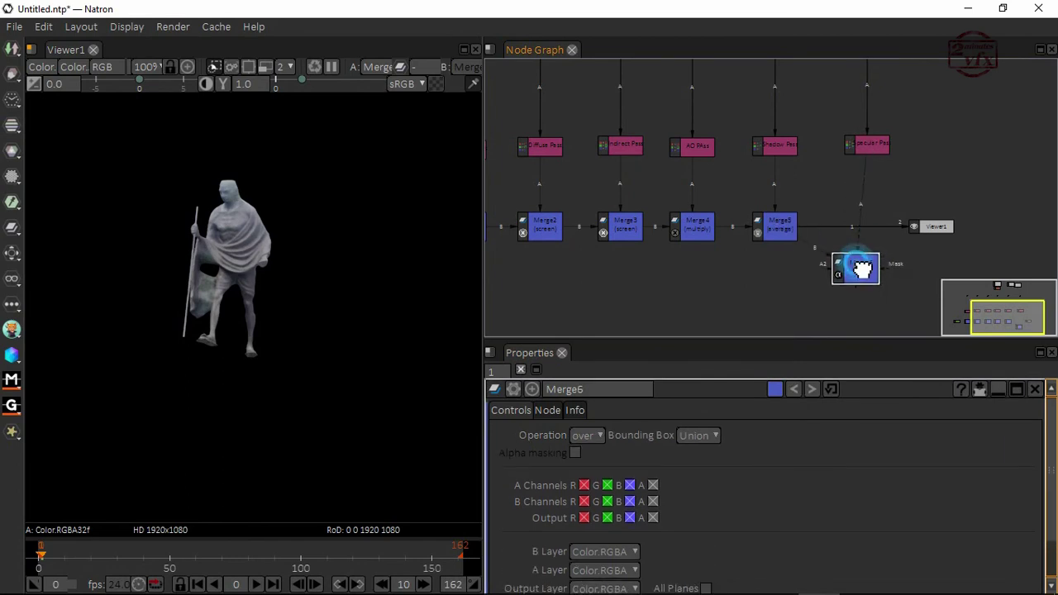
left_click_drag(865, 272, 866, 238)
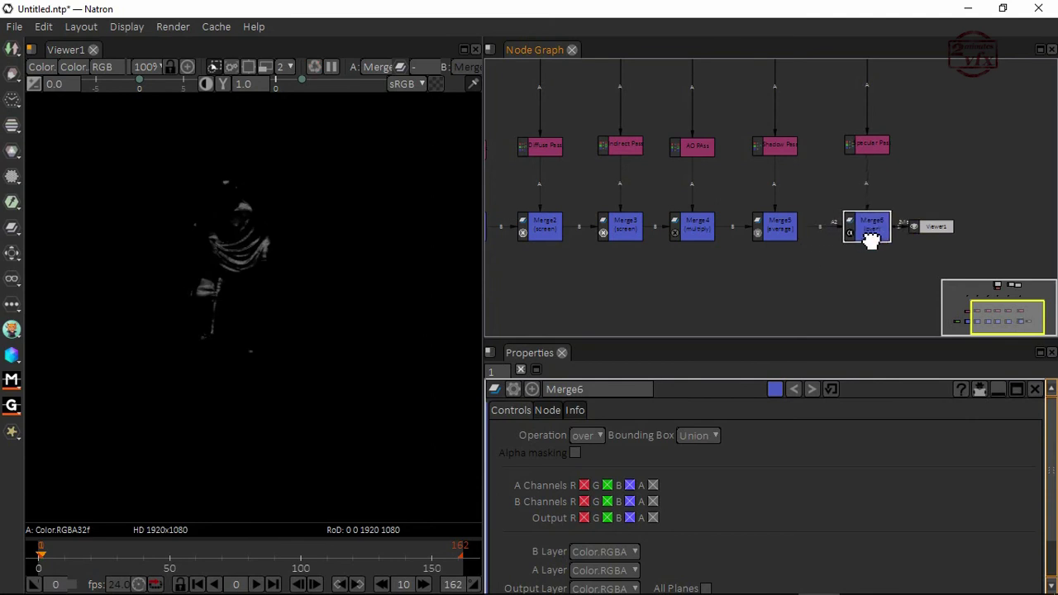
left_click_drag(933, 234, 979, 234)
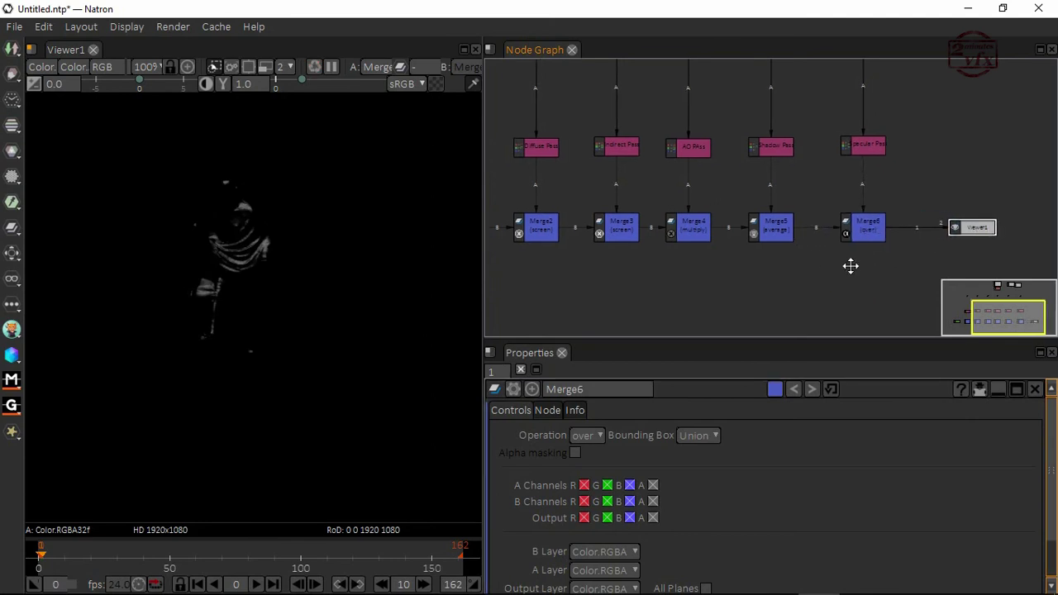
middle_click_drag(850, 264, 824, 262)
- Set Merge6's operation to plus, checking it against Merge5's settings
left_click(840, 226)
left_click(588, 435)
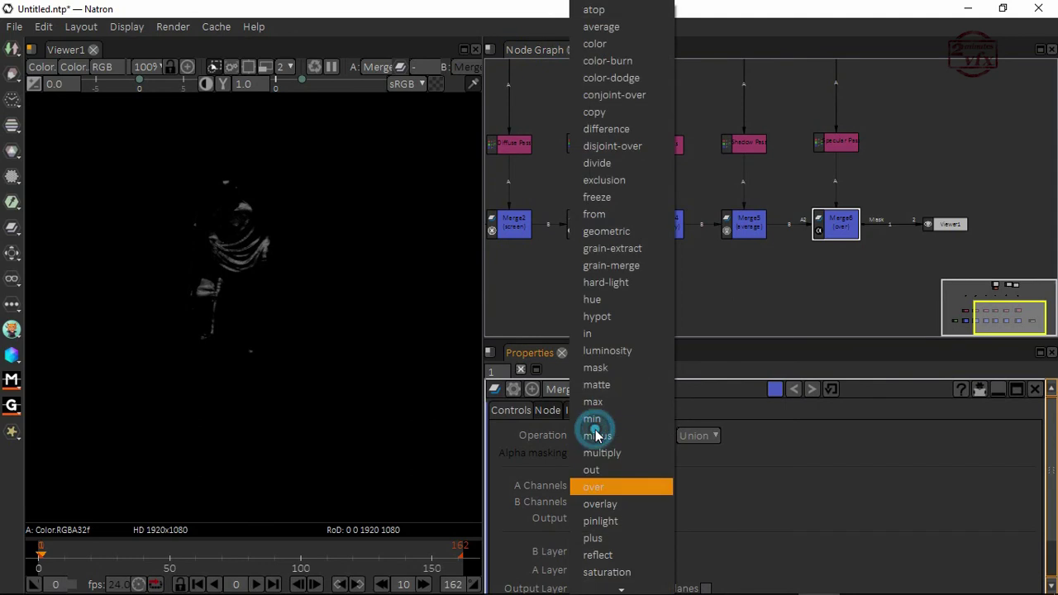
left_click(592, 538)
left_click(746, 228)
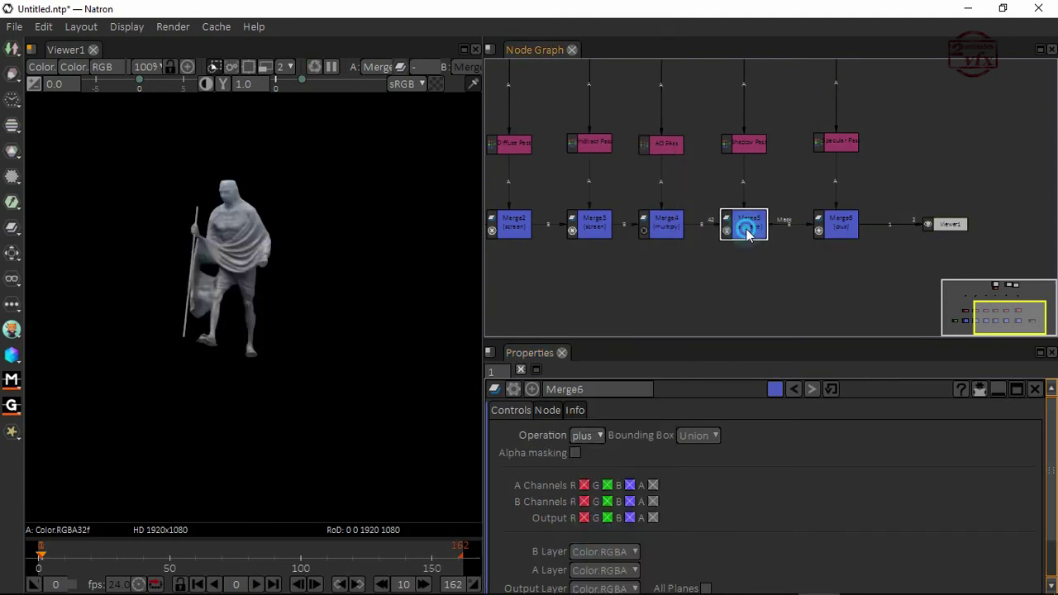
left_click(839, 229)
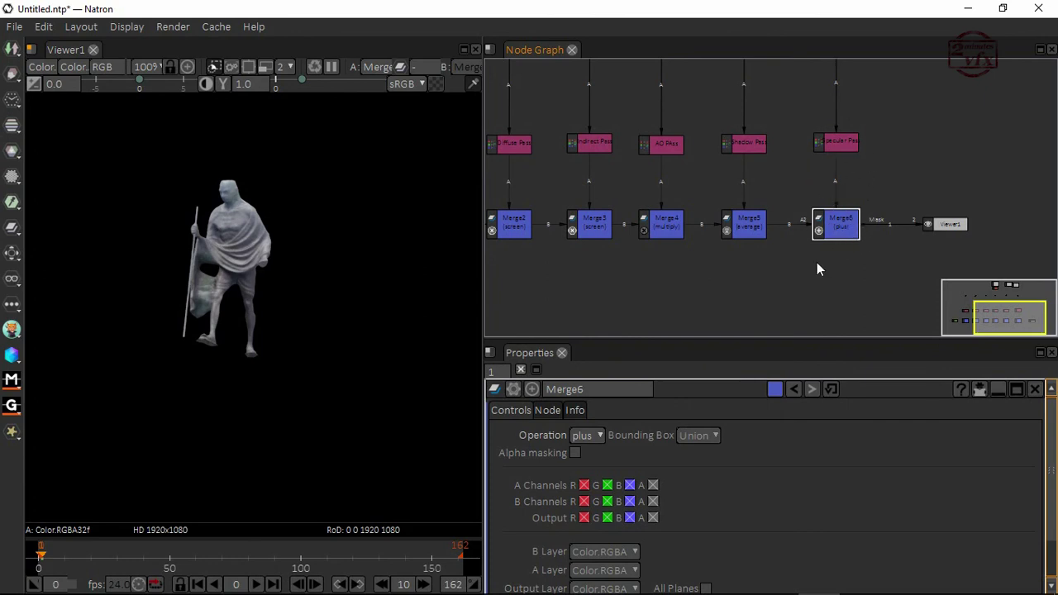
left_click(946, 230)
left_click_drag(947, 241, 953, 240)
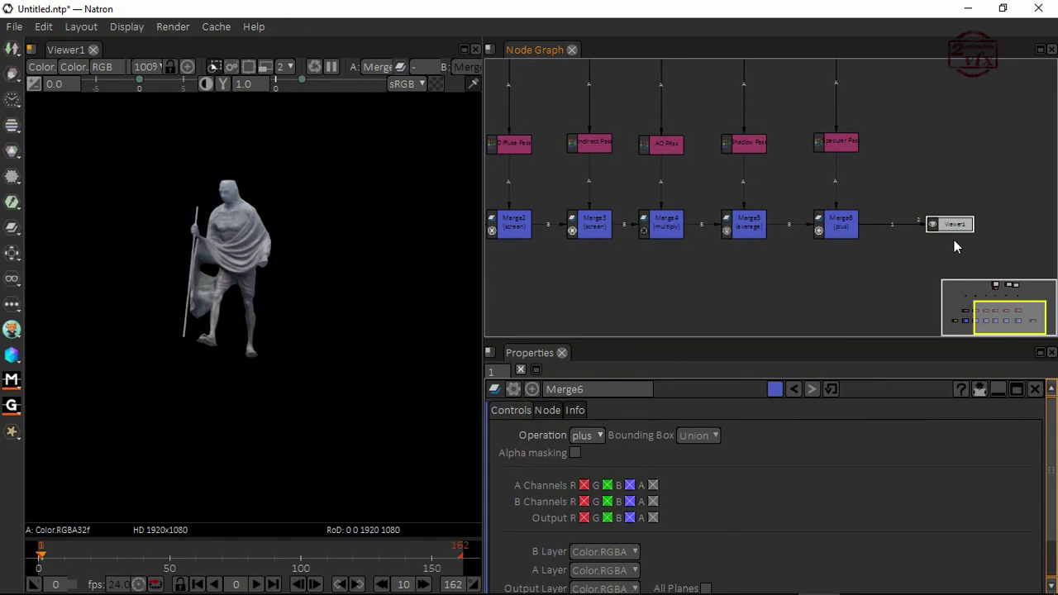
middle_click_drag(881, 267, 878, 237)
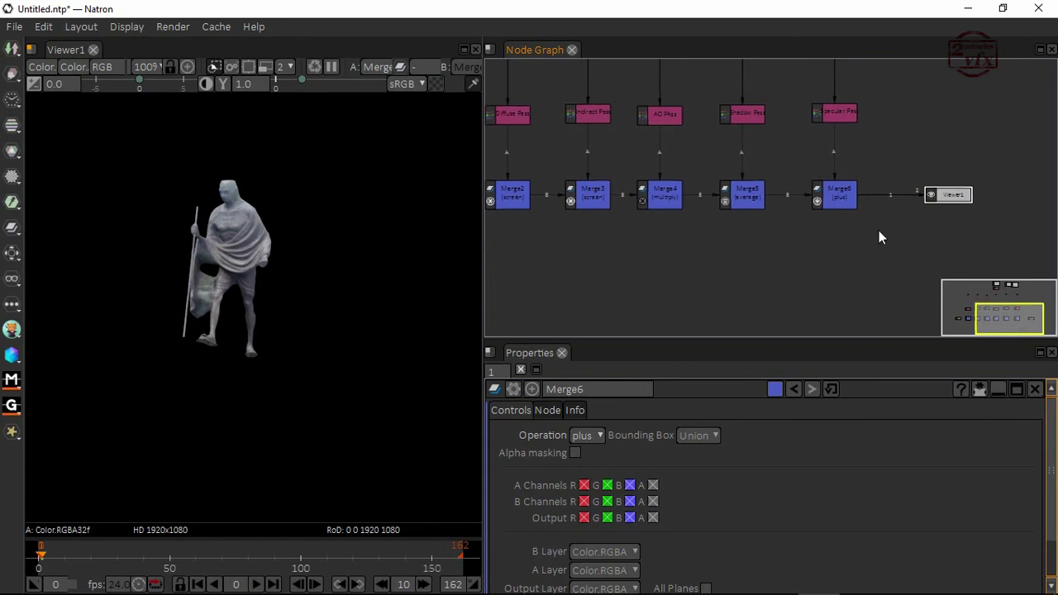
- Move Viewer1 beneath Merge6 and zoom out to frame the full six-merge chain
left_click(949, 199)
left_click_drag(954, 205, 847, 312)
middle_click_drag(746, 286, 830, 275)
scroll(830, 274, "down", 2)
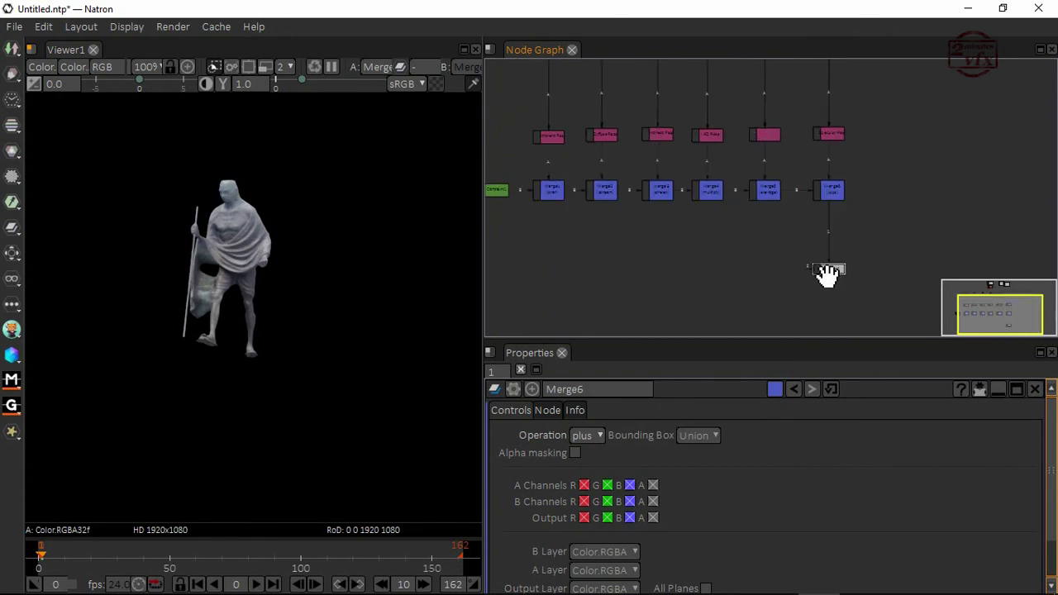
middle_click_drag(725, 259, 787, 268)
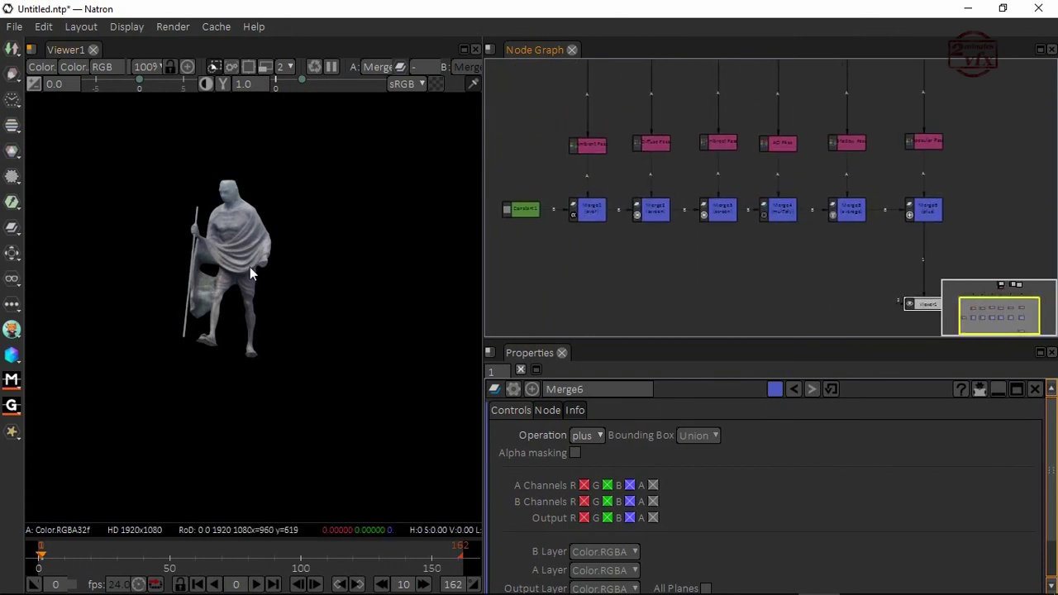
middle_click_drag(856, 253, 801, 257)
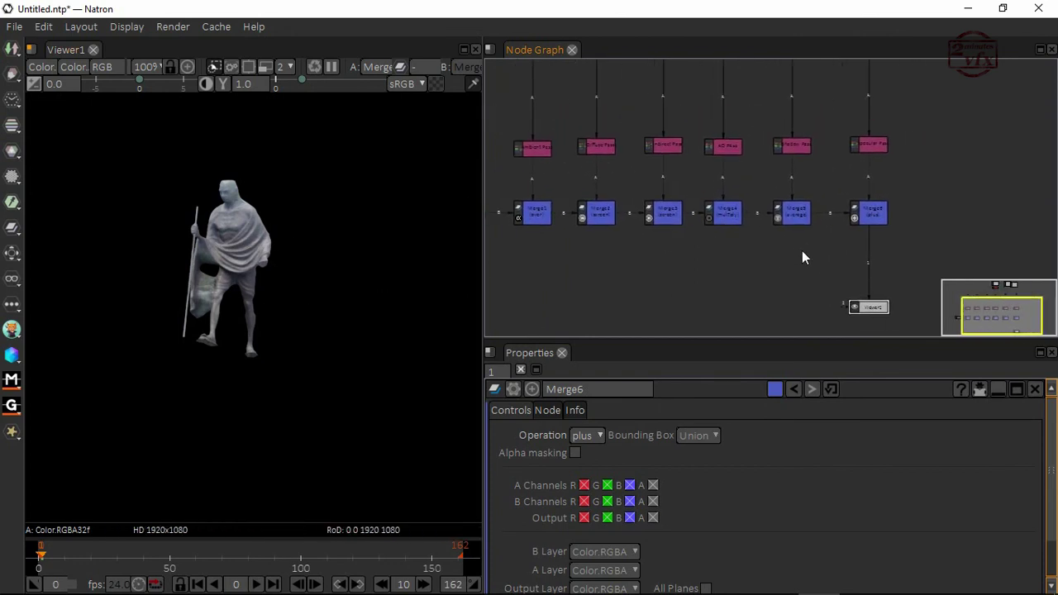